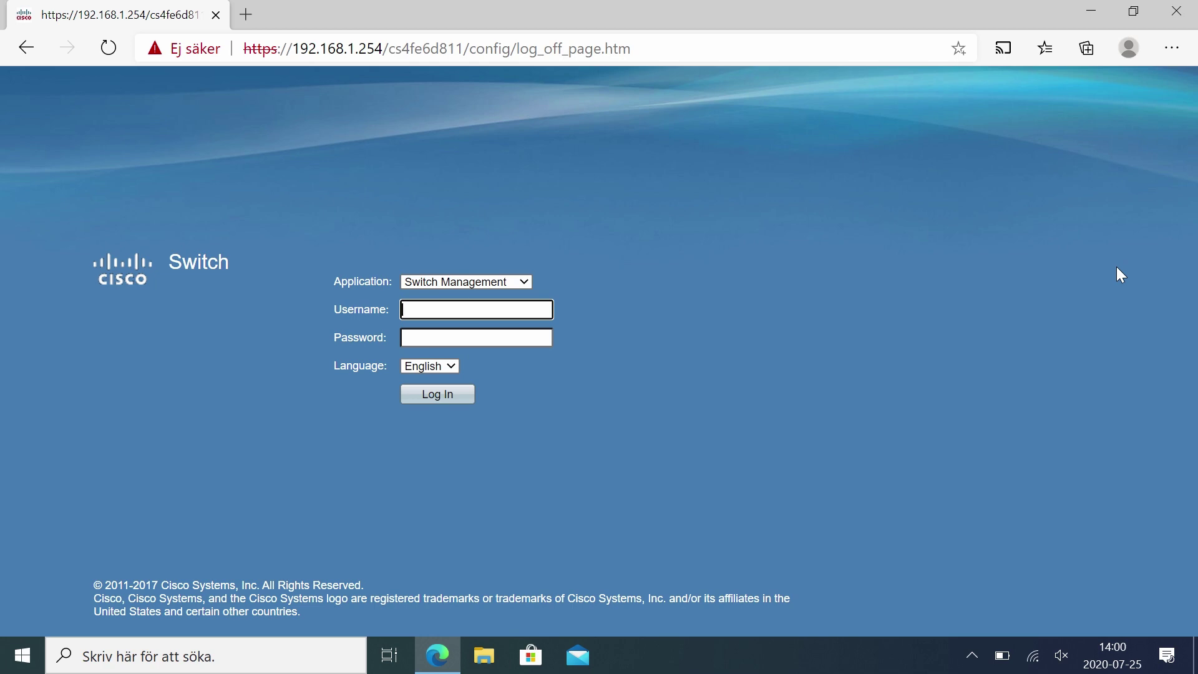
- Sign in to the switch with the account username and password
type("pali")
key("Tab")
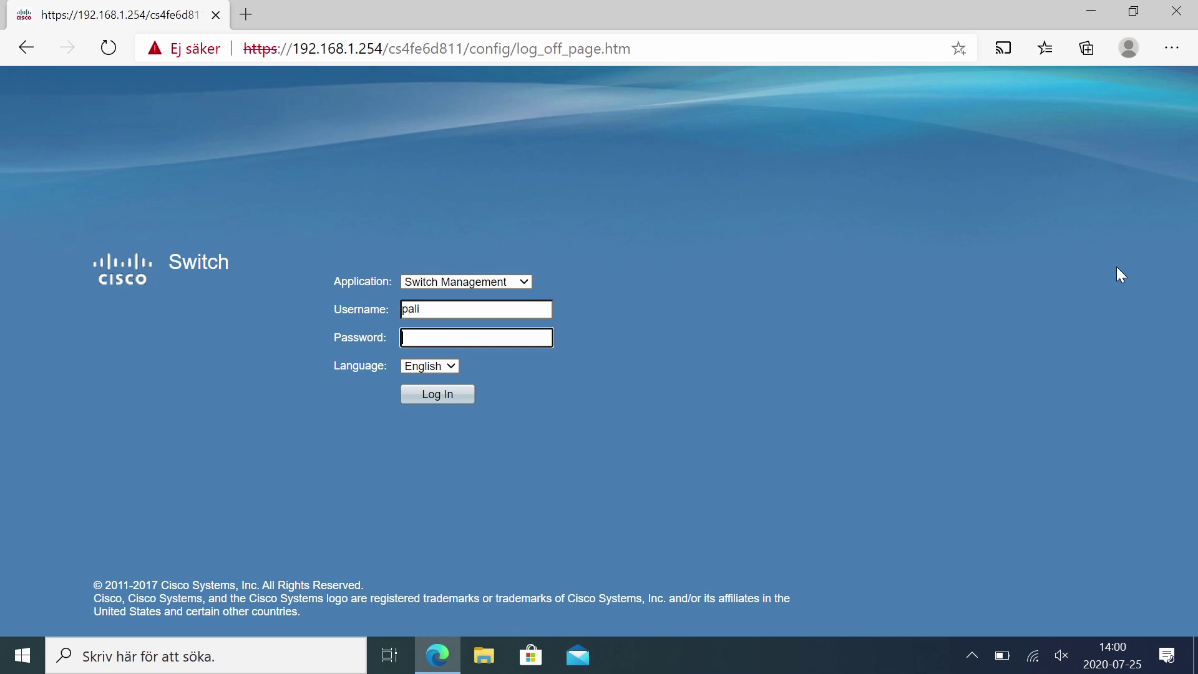
type("**********")
key("Return")
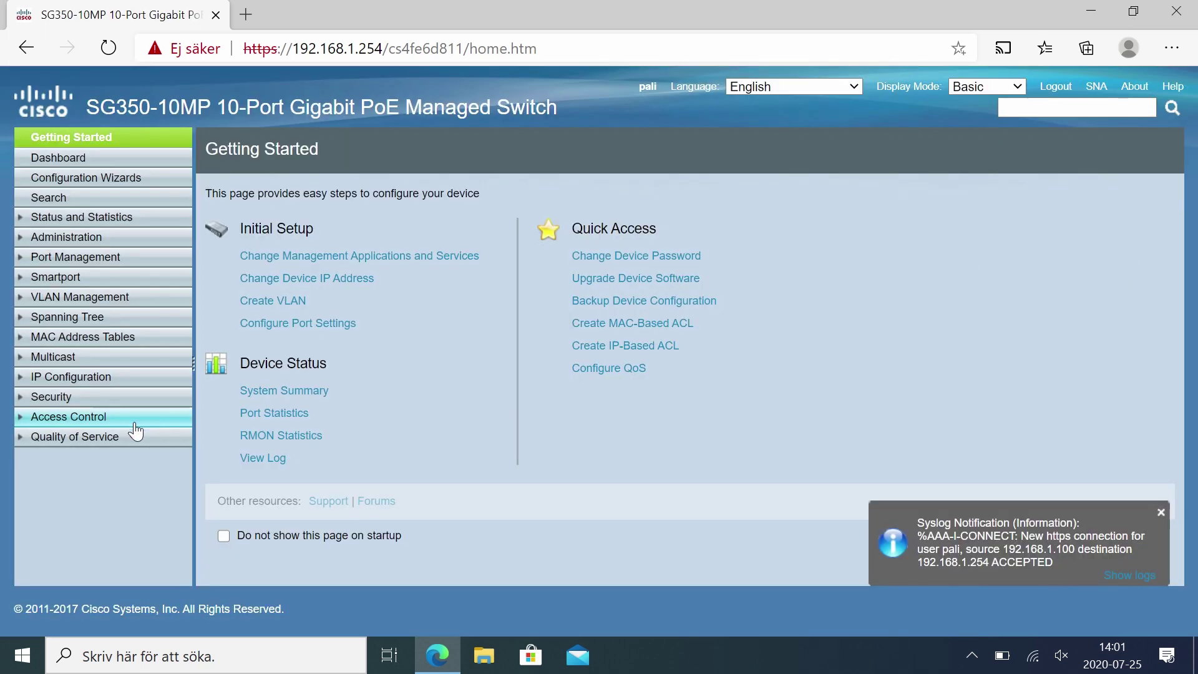
- Show the IPv4 Interface page in Advanced display mode
left_click(64, 381)
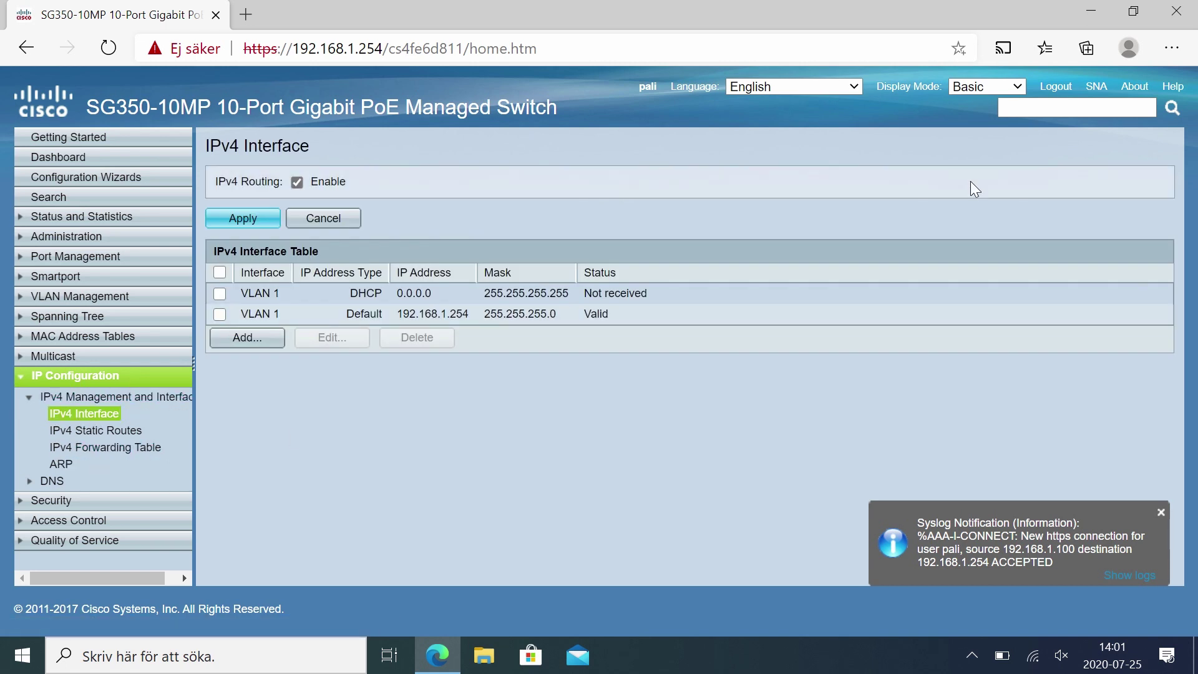
left_click(1001, 87)
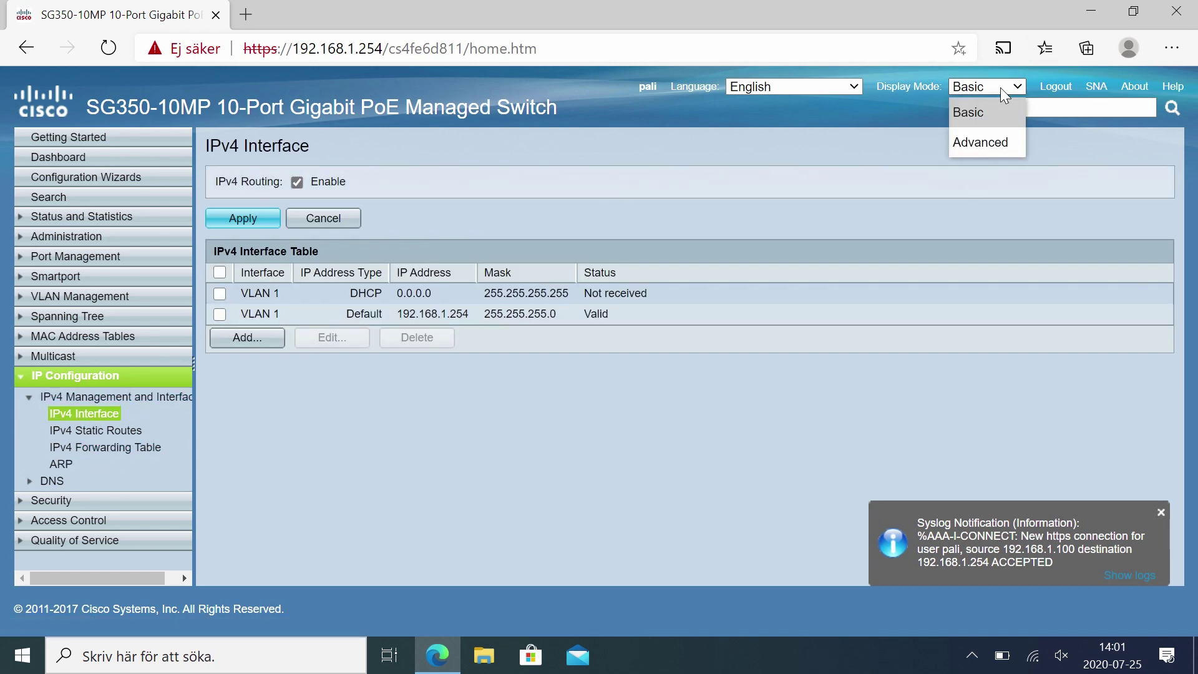
left_click(986, 142)
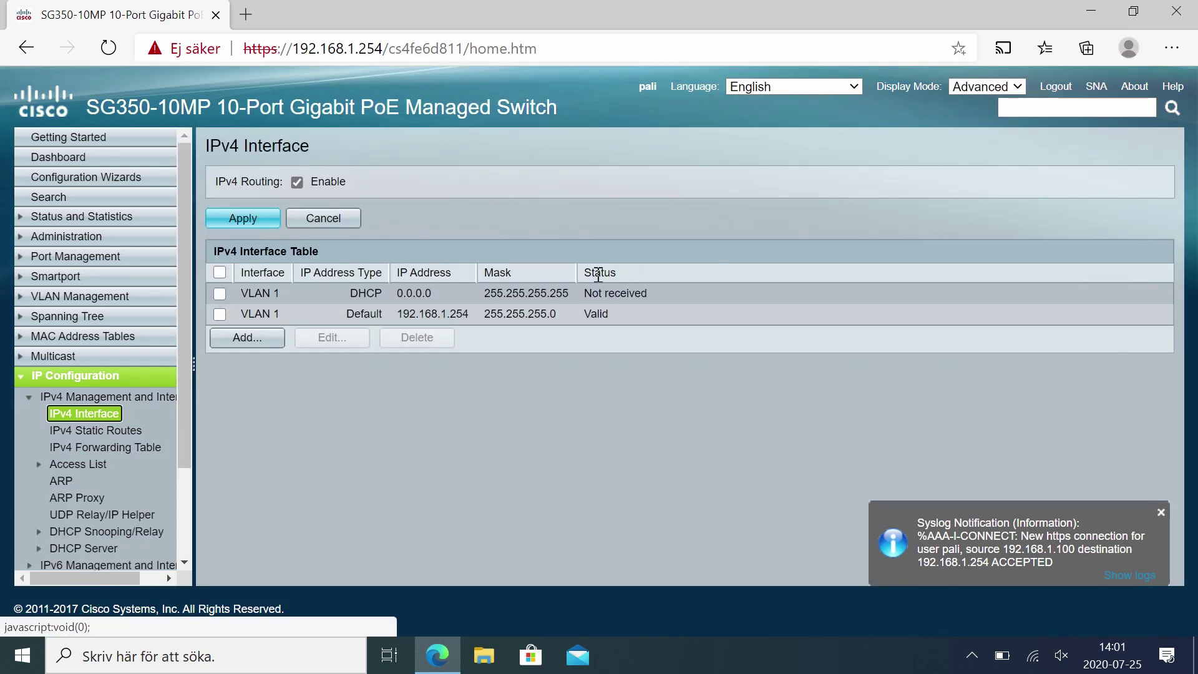
- Delete the DHCP VLAN 1 interface, keeping the static 192.168.1.254 entry
scroll(100, 531, "down", 2)
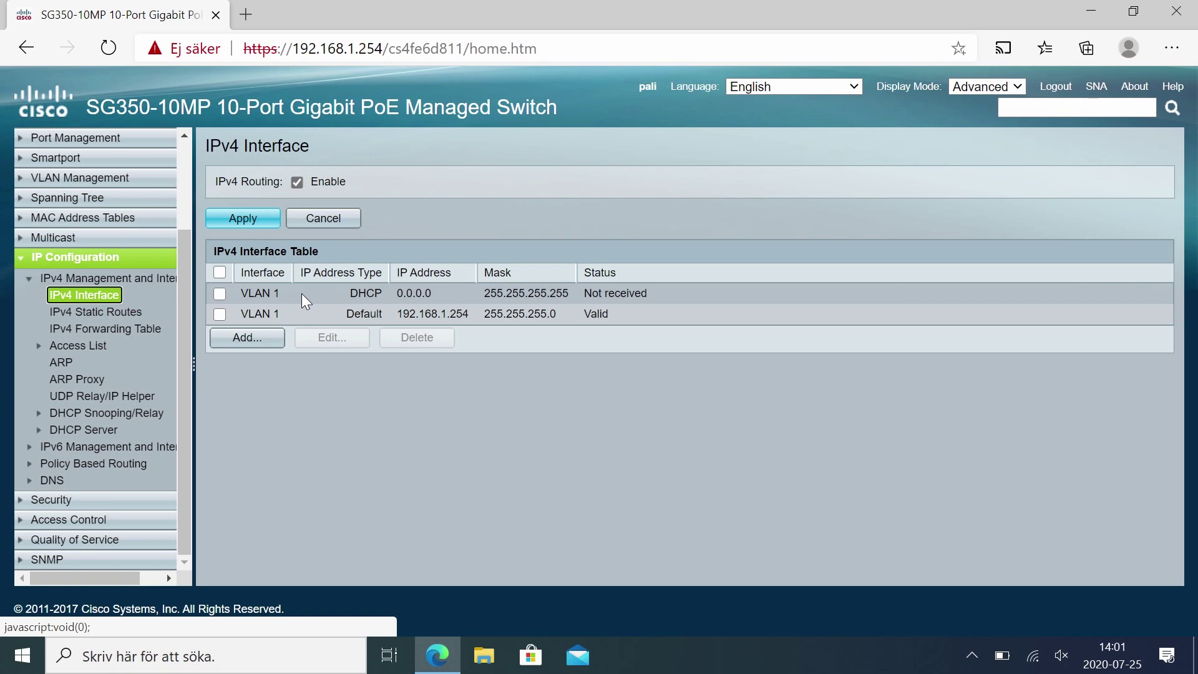
left_click(219, 295)
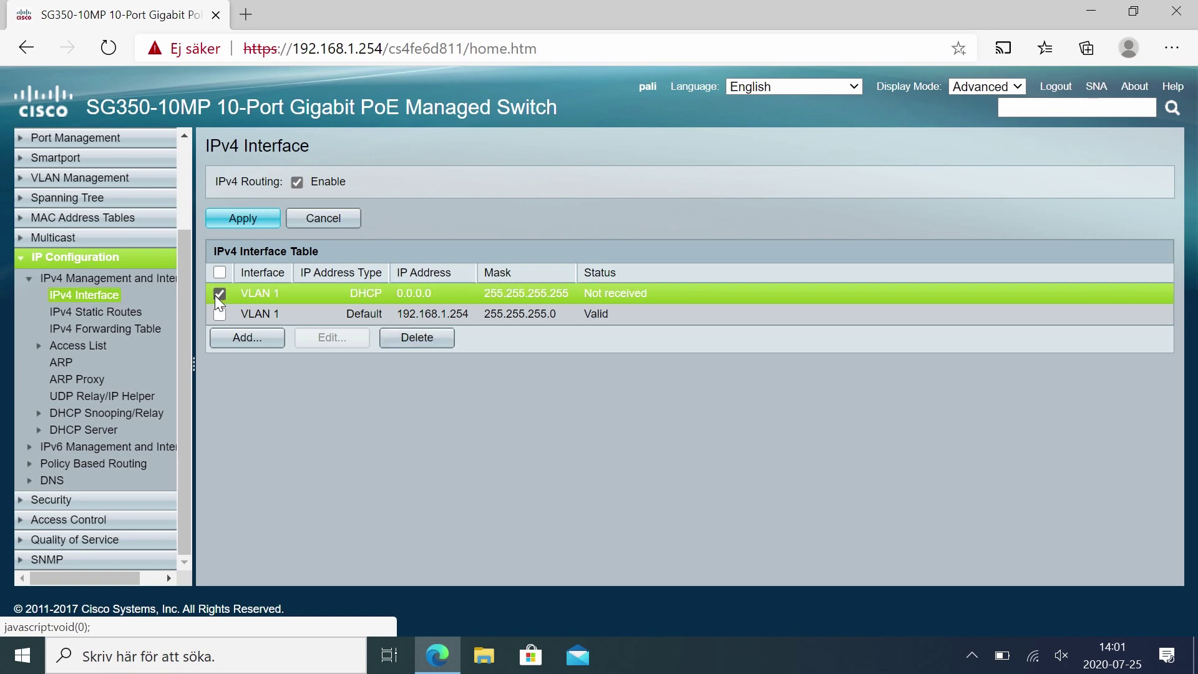
left_click(416, 340)
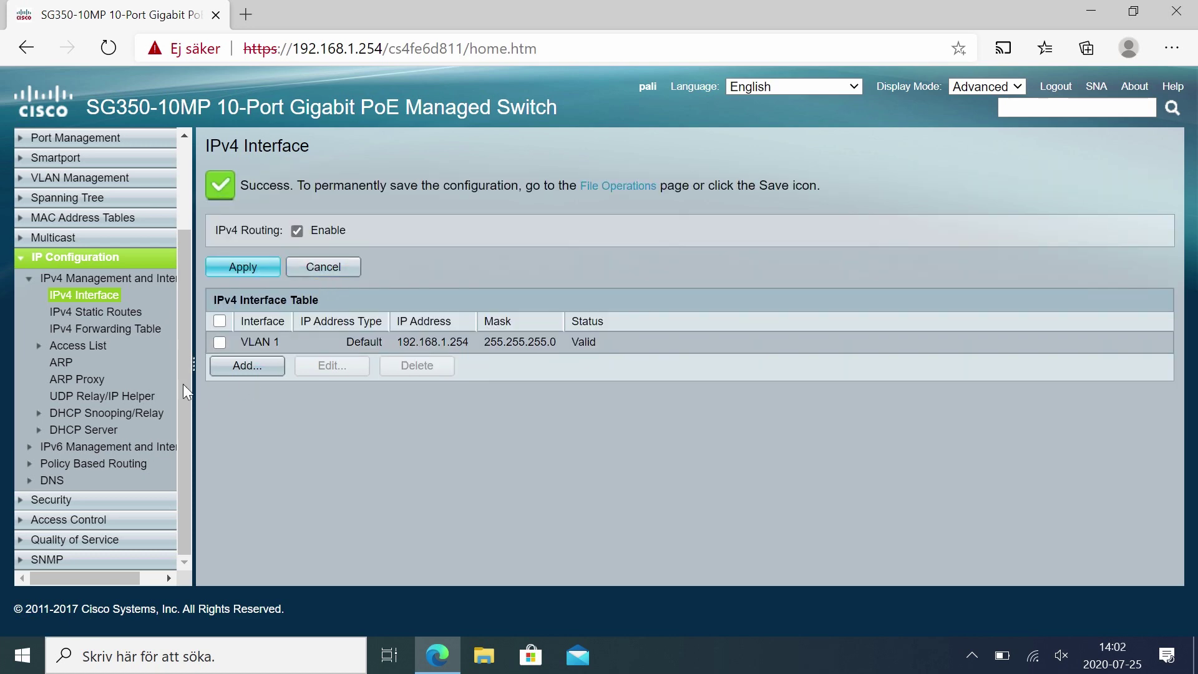
- Enable the DHCP server in DHCP Server Properties and apply it
left_click(93, 430)
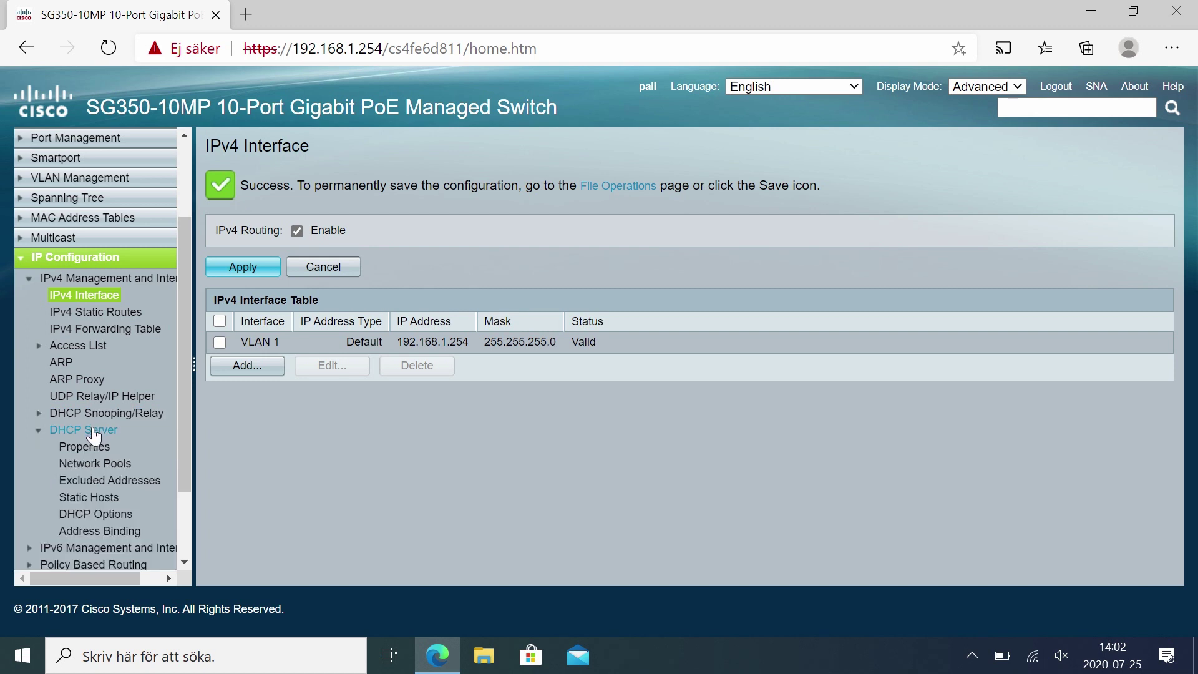
left_click(93, 447)
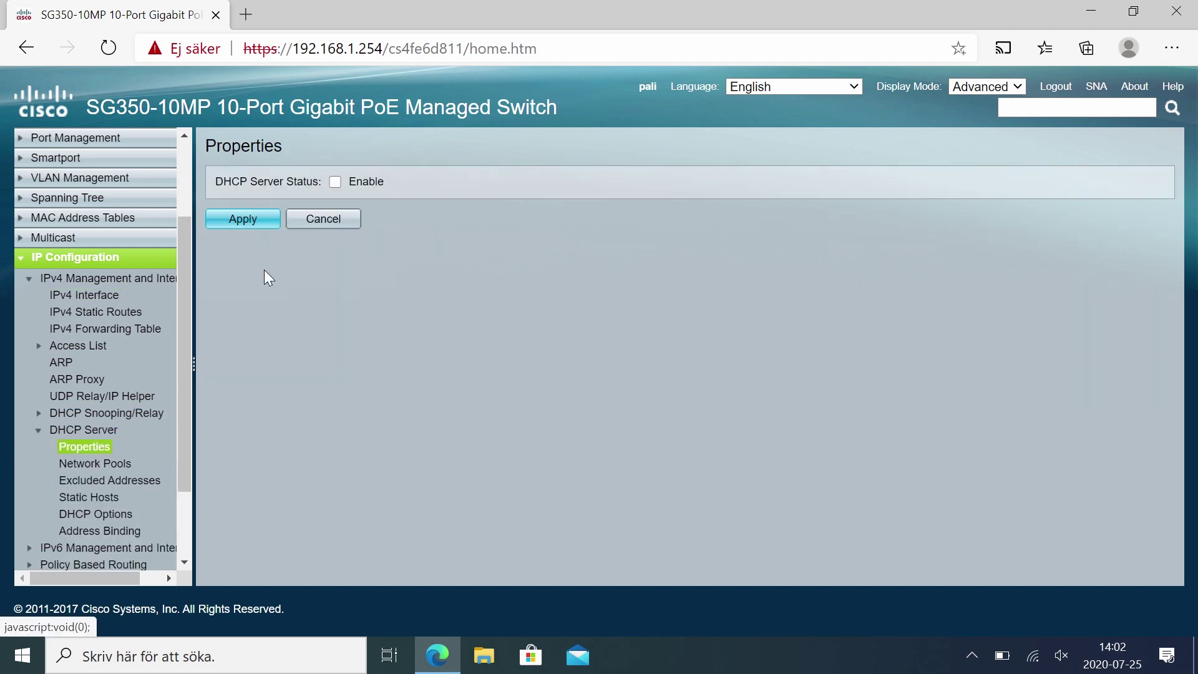
left_click(334, 181)
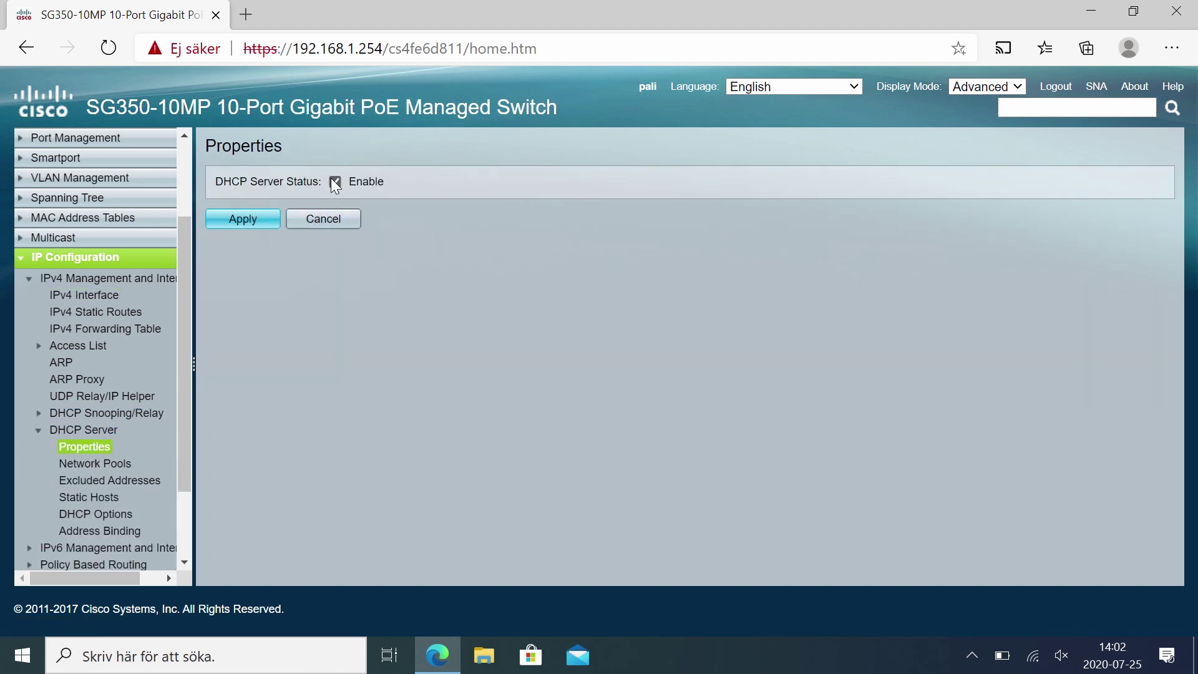
left_click(244, 220)
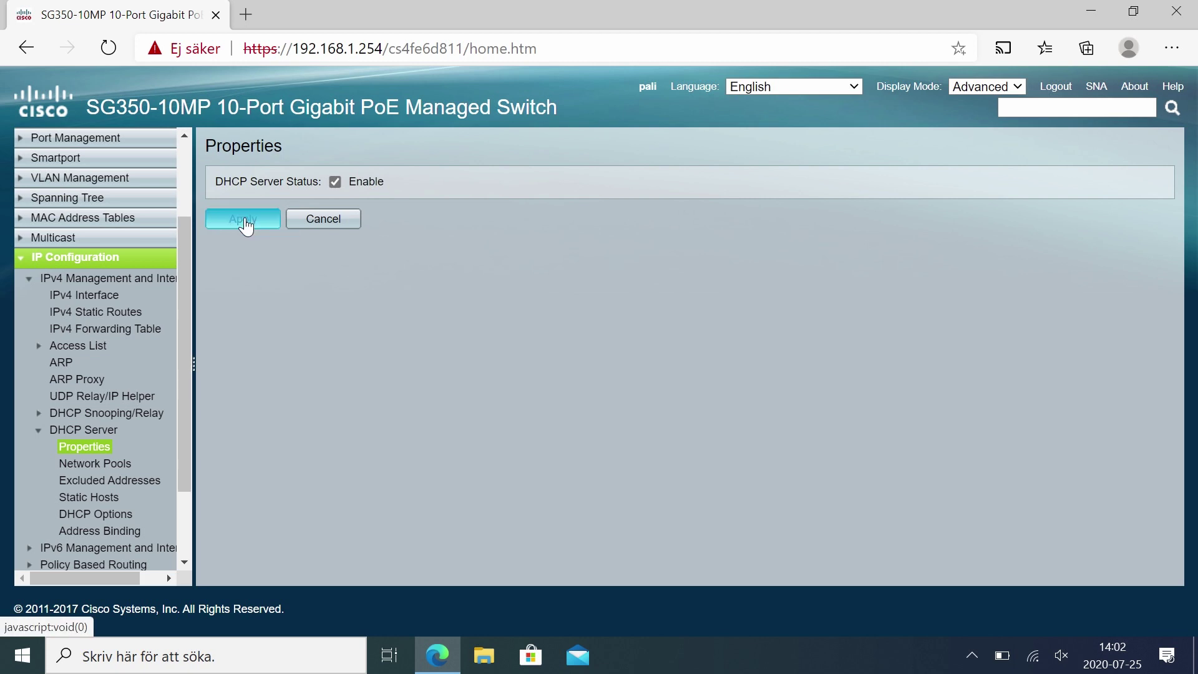
- Open a blank, maximized Add Network Pool form from the Network Pools page
left_click(117, 463)
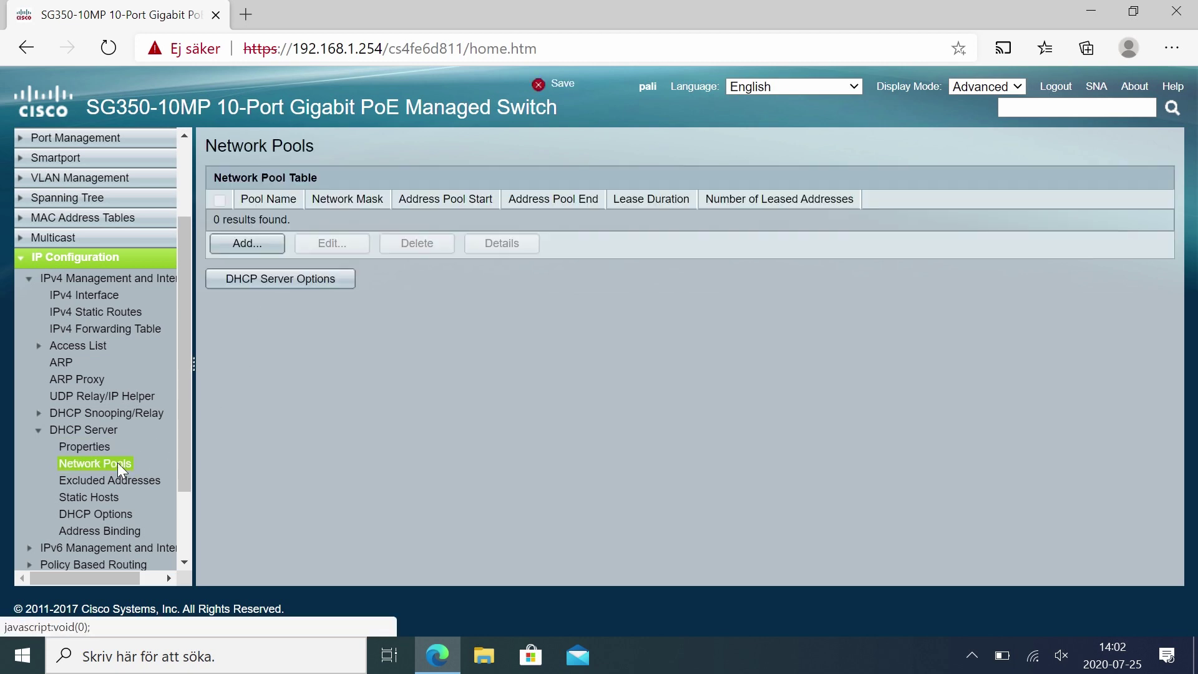
left_click(243, 244)
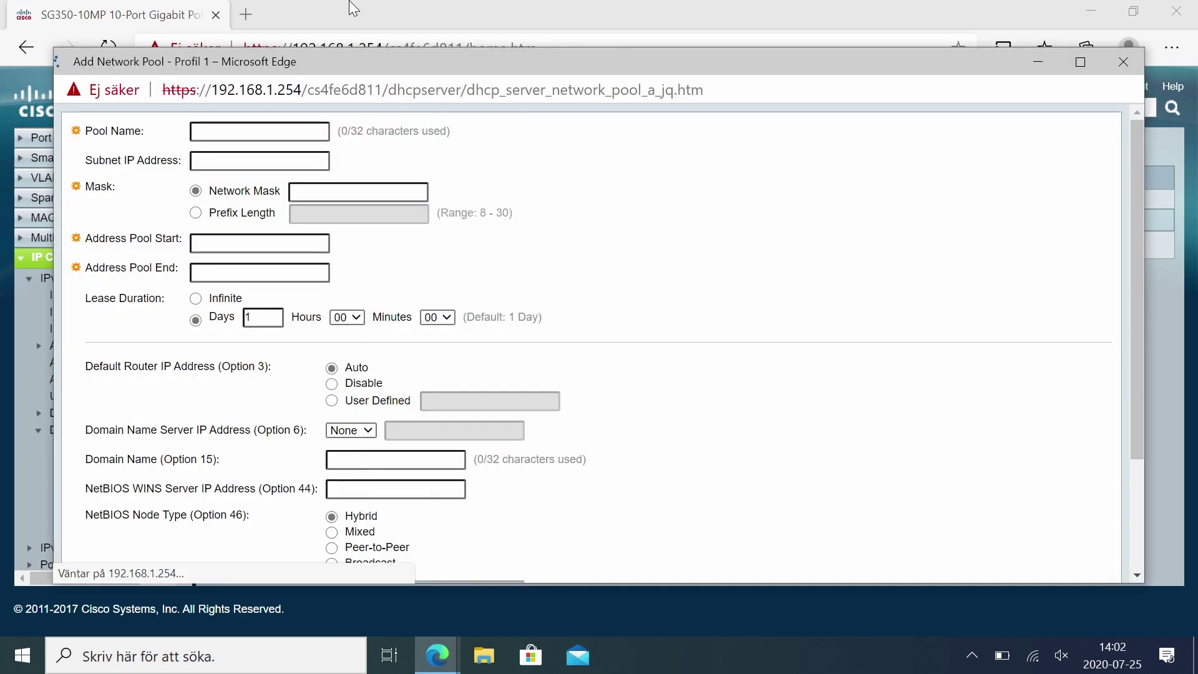
left_click_drag(339, 62, 332, 24)
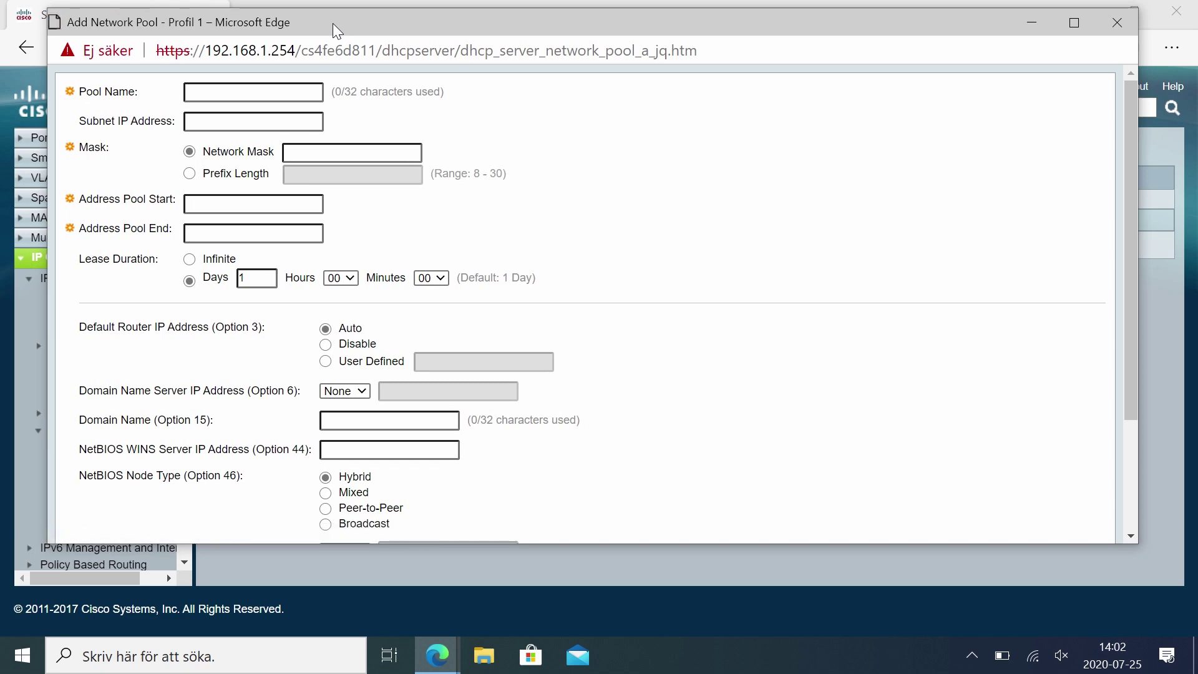
double_click(332, 24)
- Enter pool 'AV network', mask 255.255.255.0, range 192.168.1.100–192.168.1.199, and 7-day lease
left_click(183, 83)
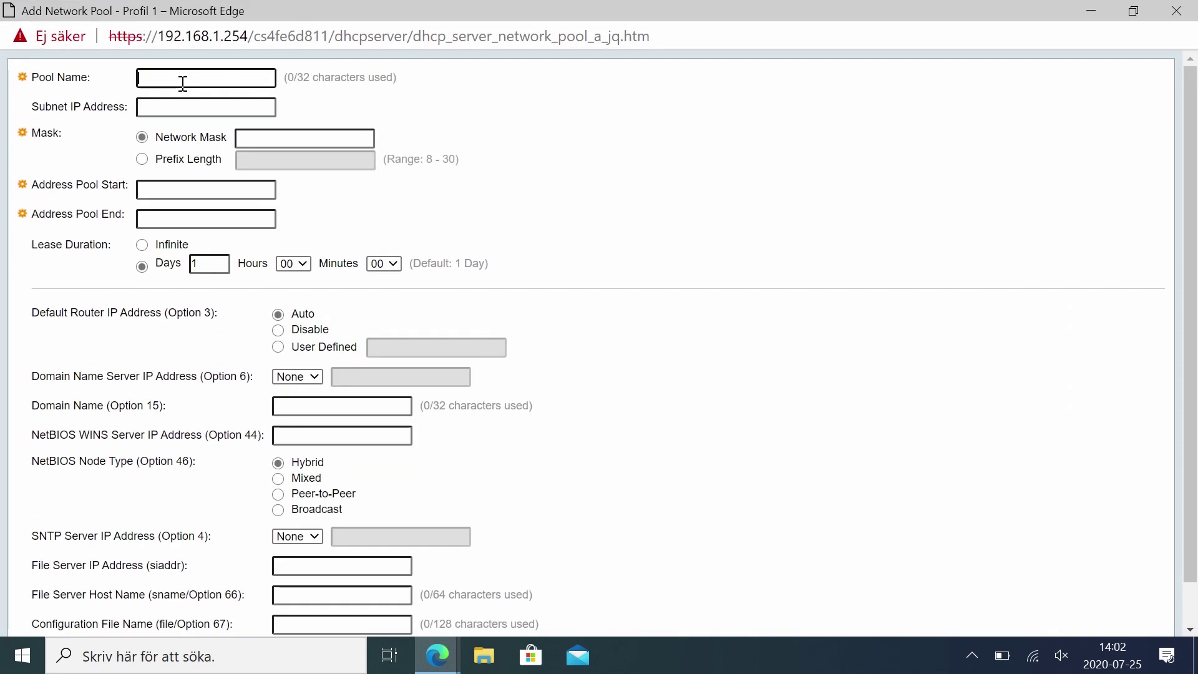
type("AV network")
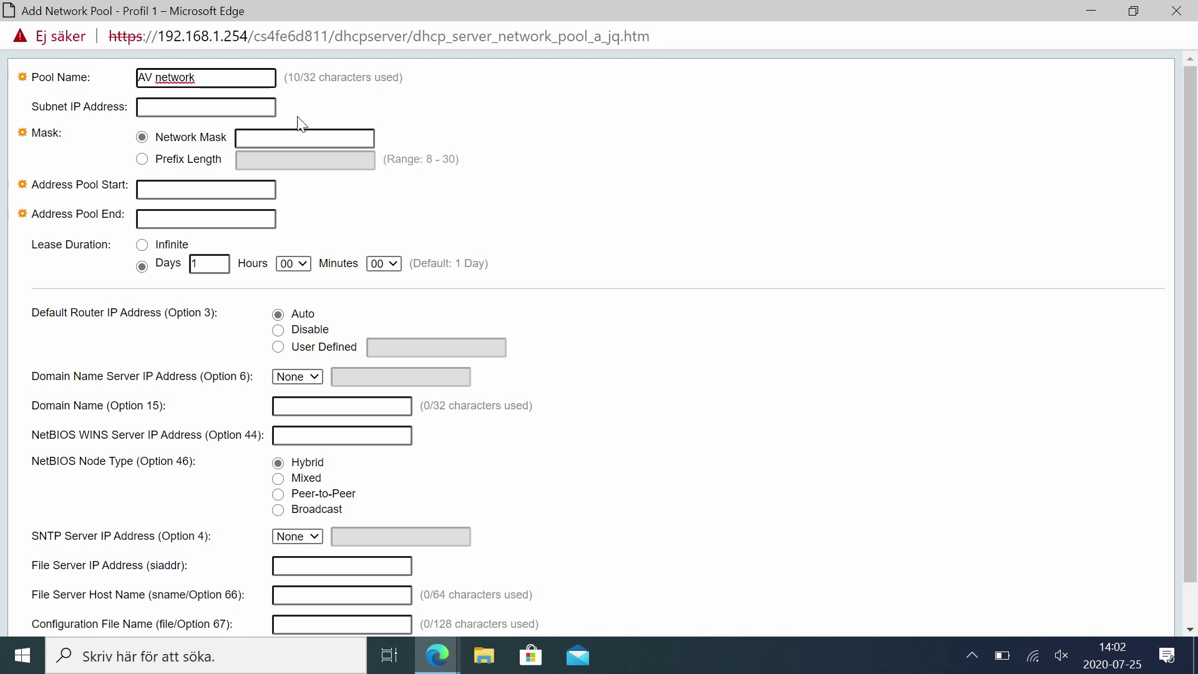
left_click(286, 133)
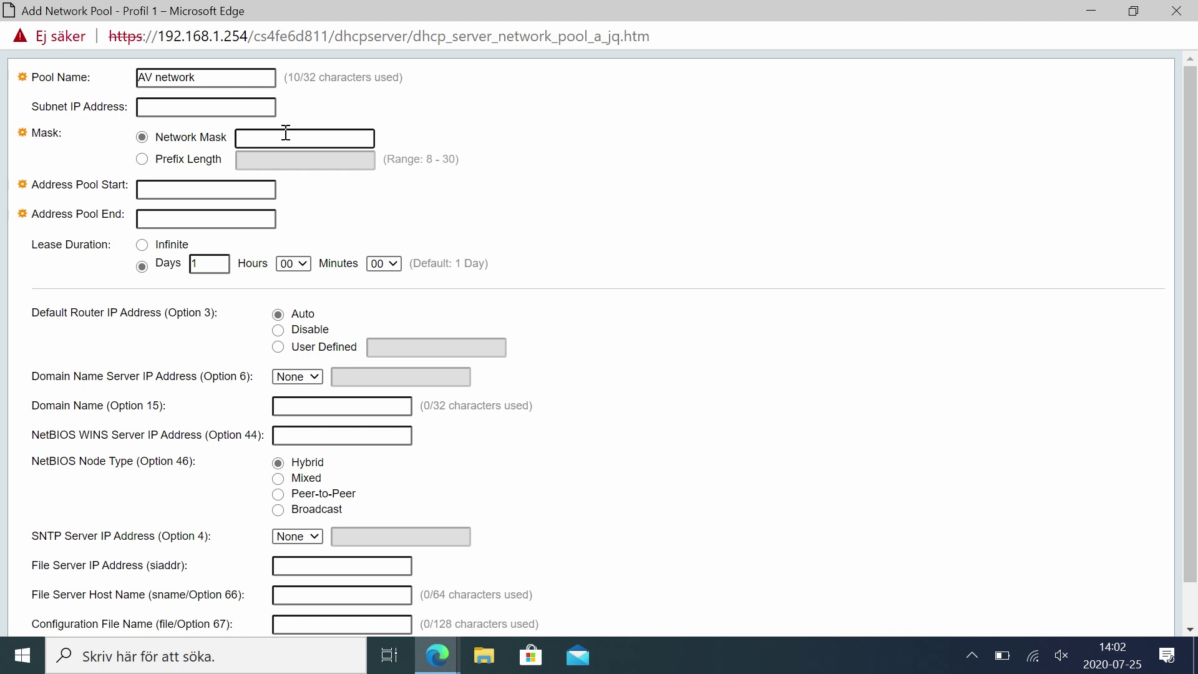
type("255.255.255.0")
left_click(212, 191)
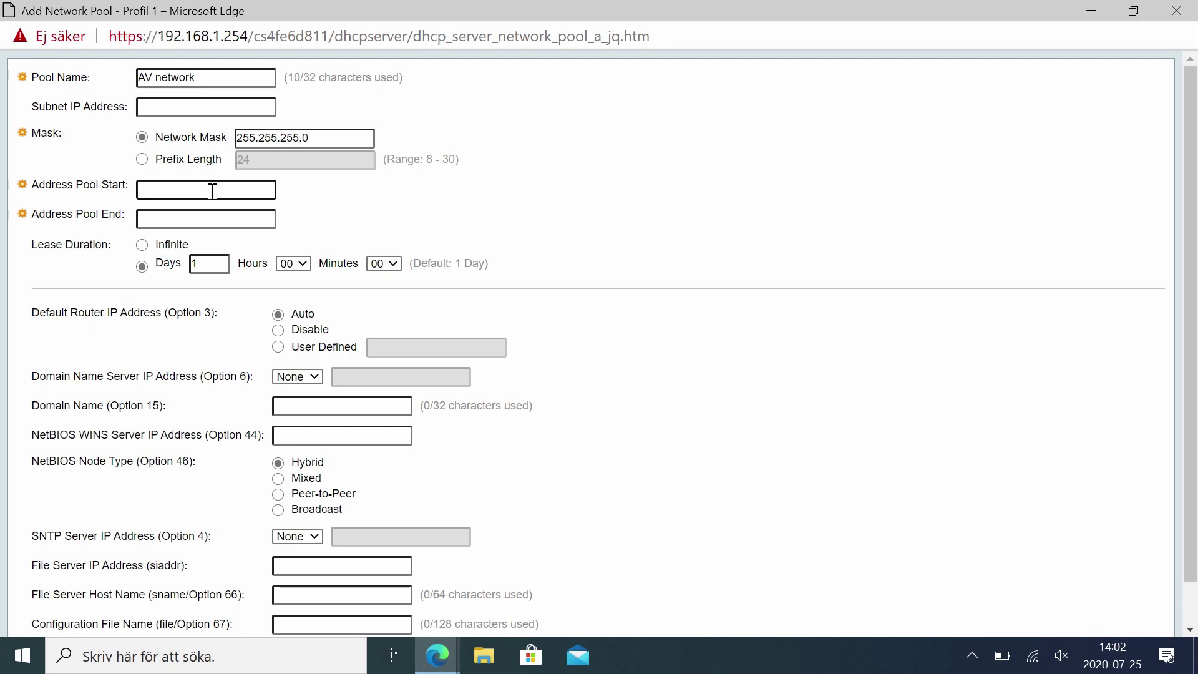
type("192.168.1.100")
key("Tab")
type("192.168.1.199")
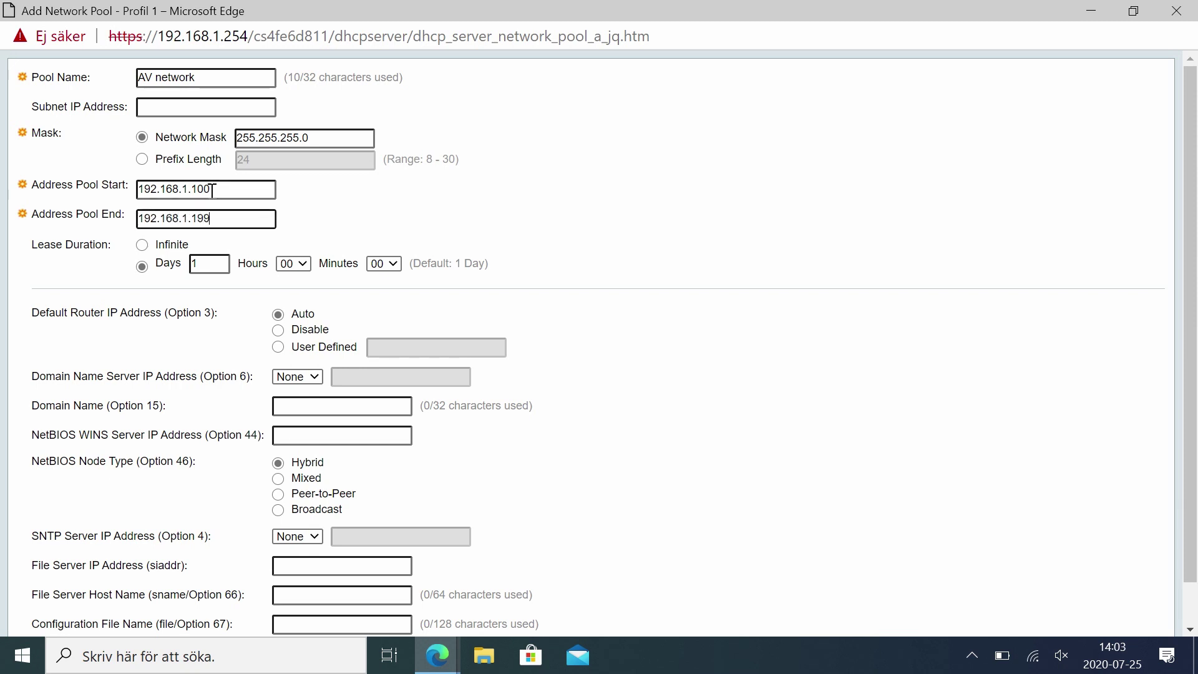
double_click(196, 264)
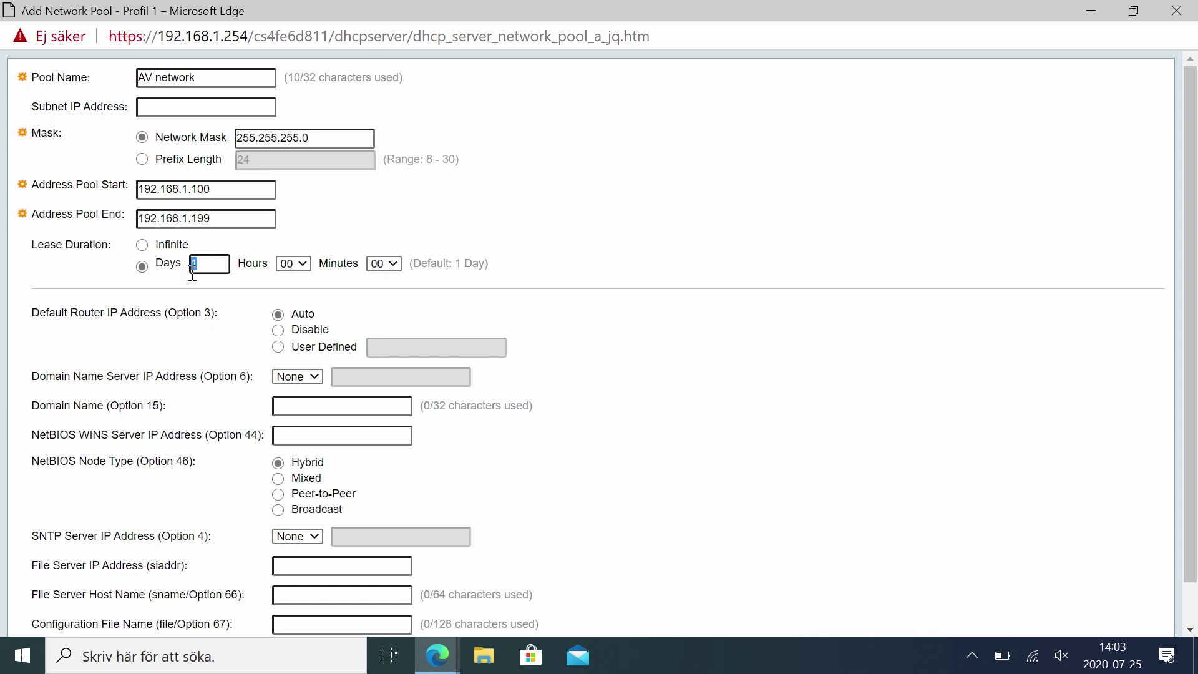
type("7")
- Set the default router and the DNS server to user-defined 192.168.1.1
left_click(279, 348)
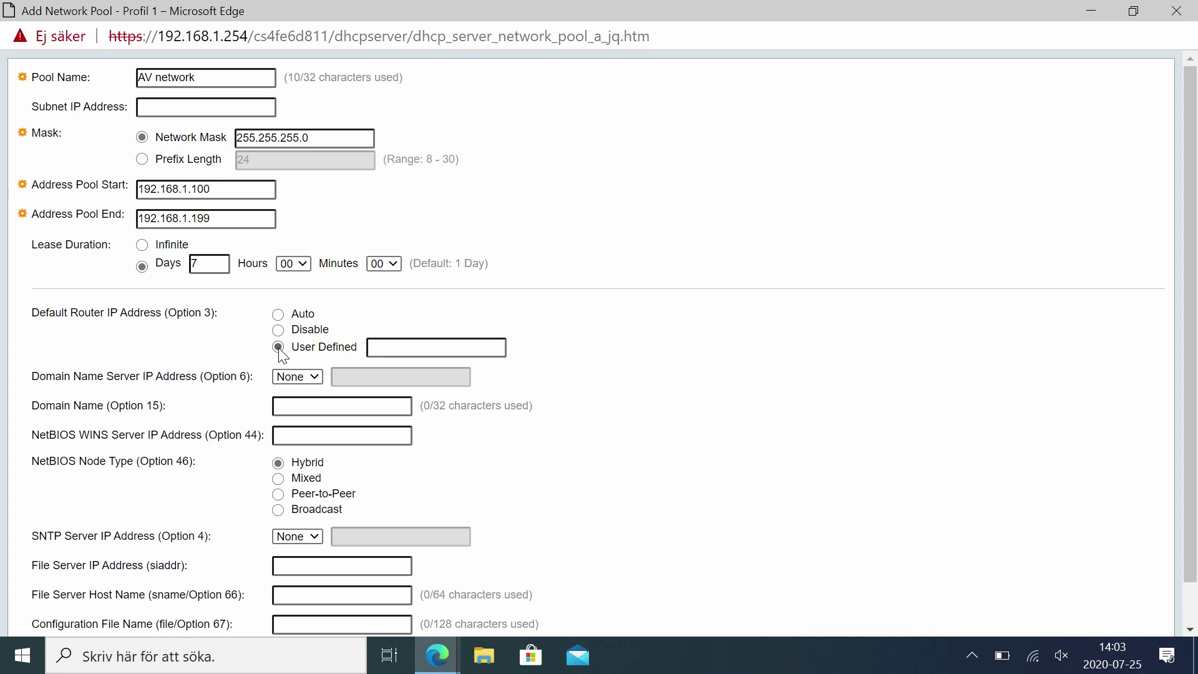
left_click(422, 357)
type("192.168.1.1")
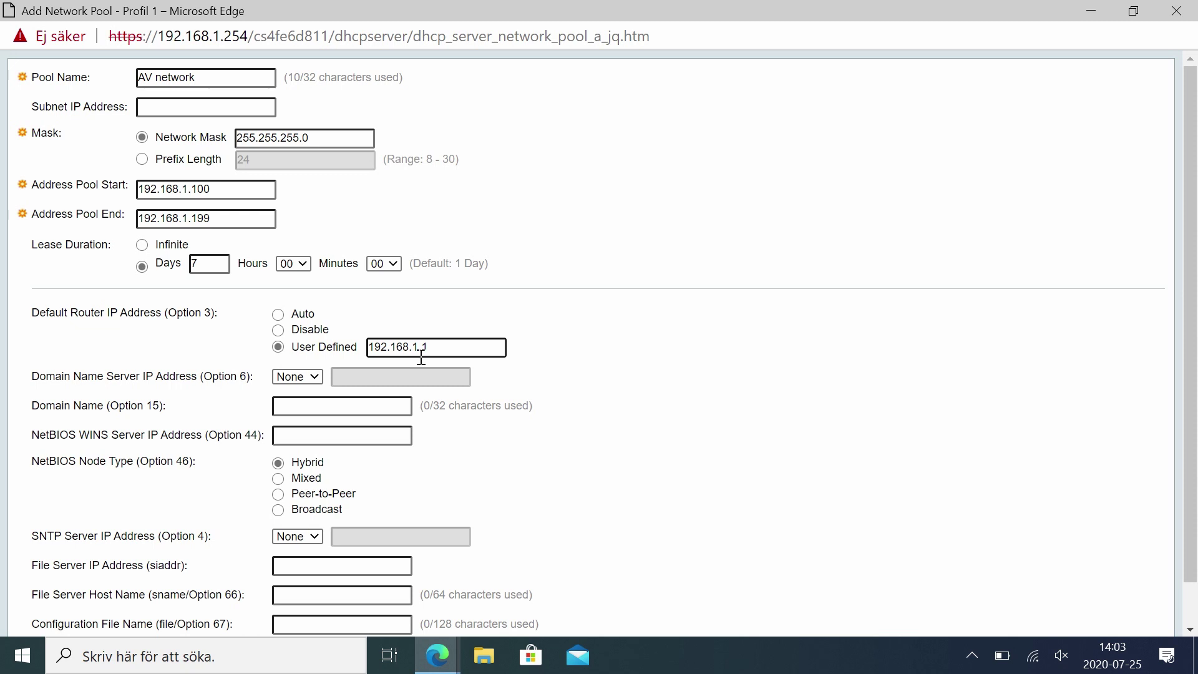
left_click(298, 377)
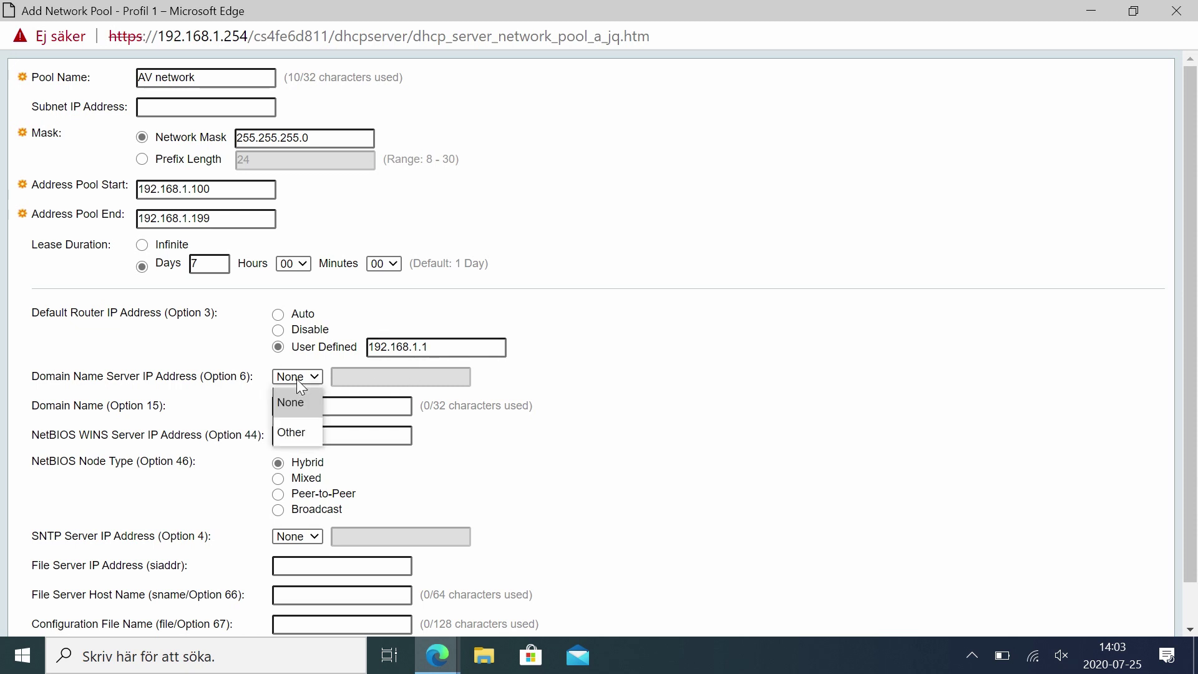
left_click(294, 433)
left_click(350, 379)
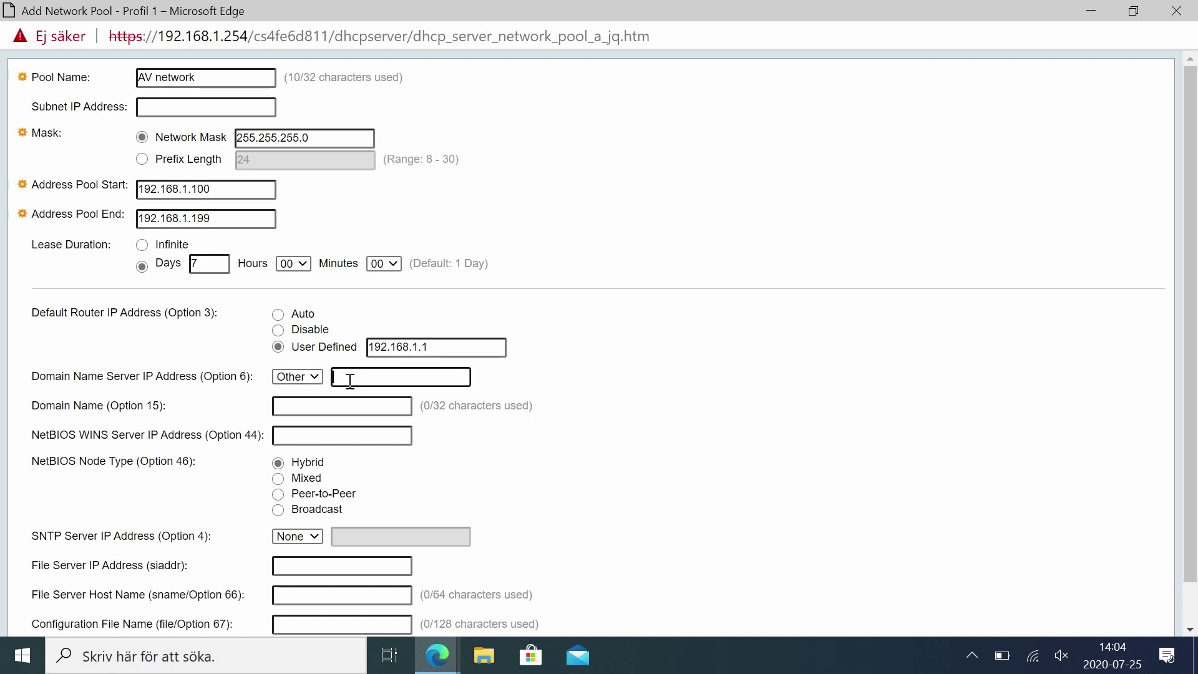
type("8.8.8.8")
left_click_drag(375, 377, 296, 379)
type("192.168.1.1")
- Apply the form to save the AV network pool
scroll(299, 400, "down", 1)
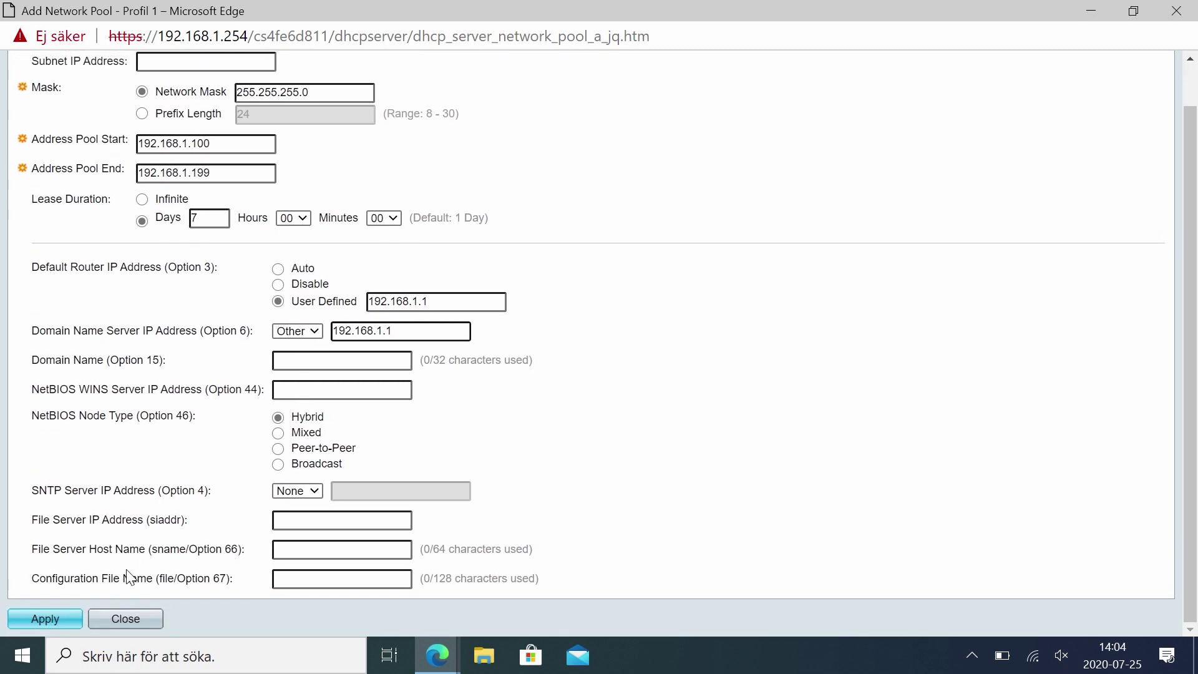
left_click(56, 621)
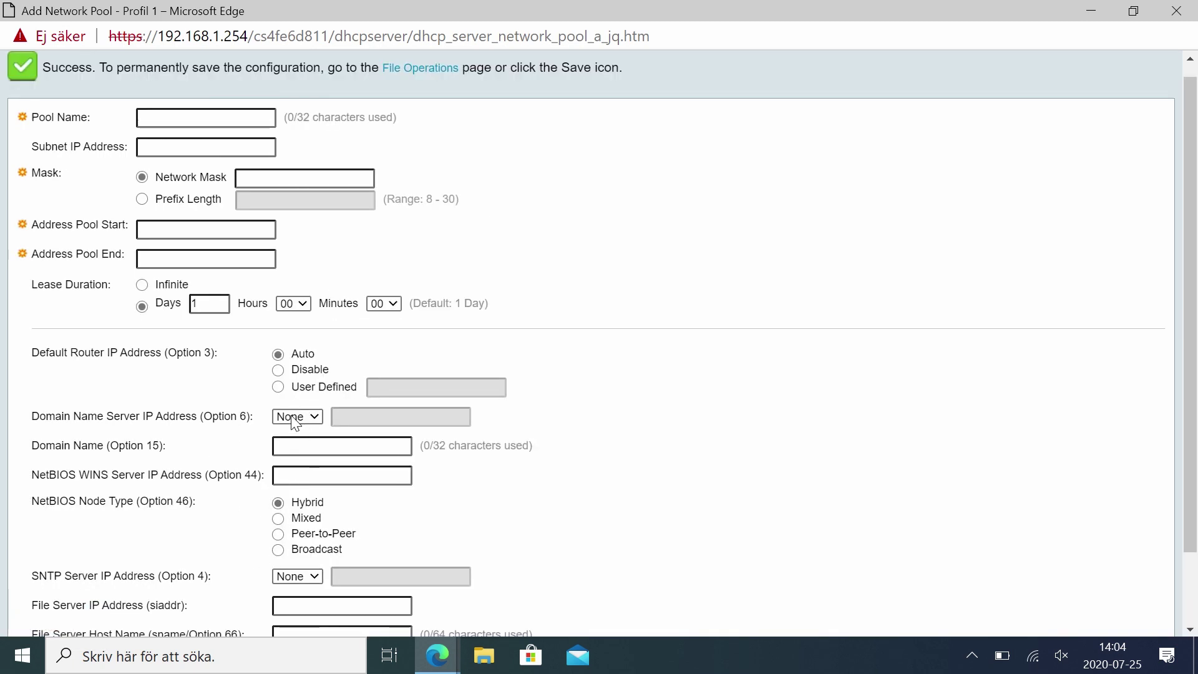
left_click_drag(478, 466, 1051, 11)
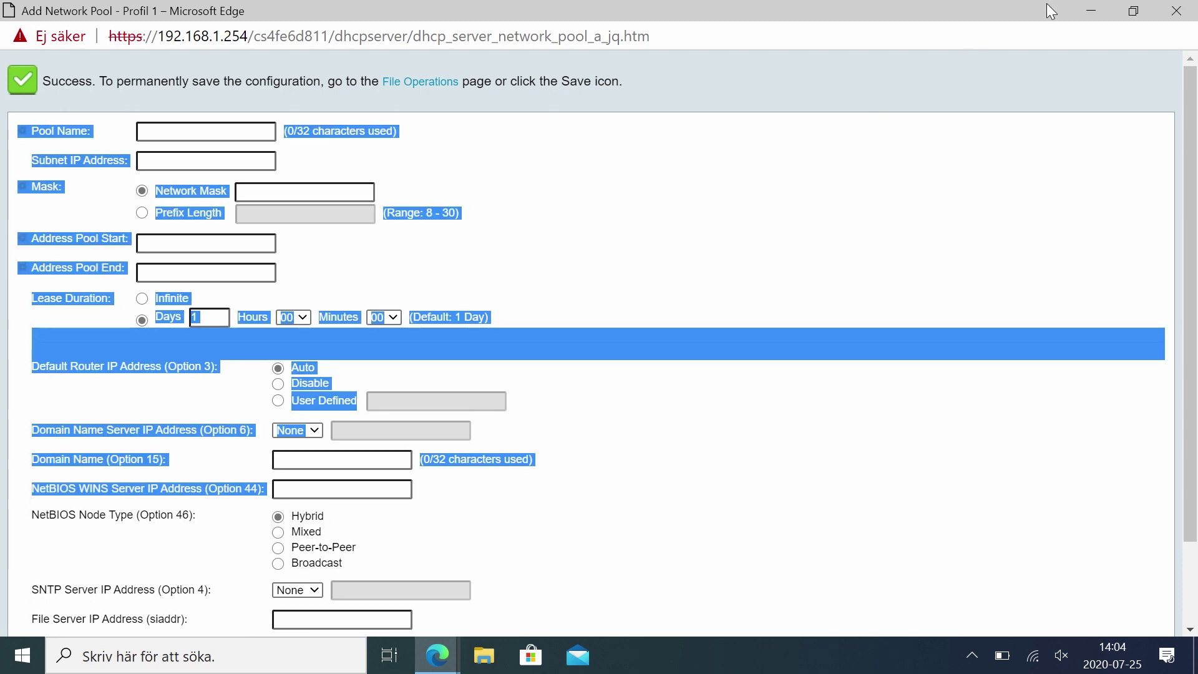
- Close the pool form and go through Excluded Addresses to the empty Static Hosts page
left_click(1176, 10)
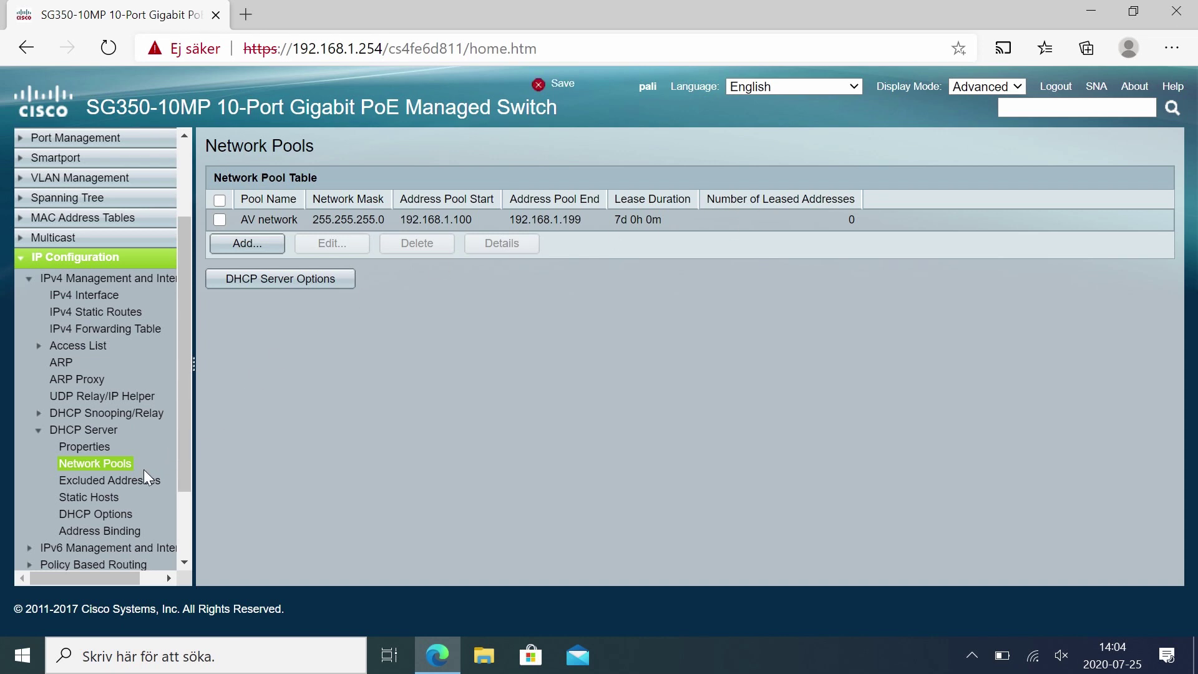
left_click(126, 485)
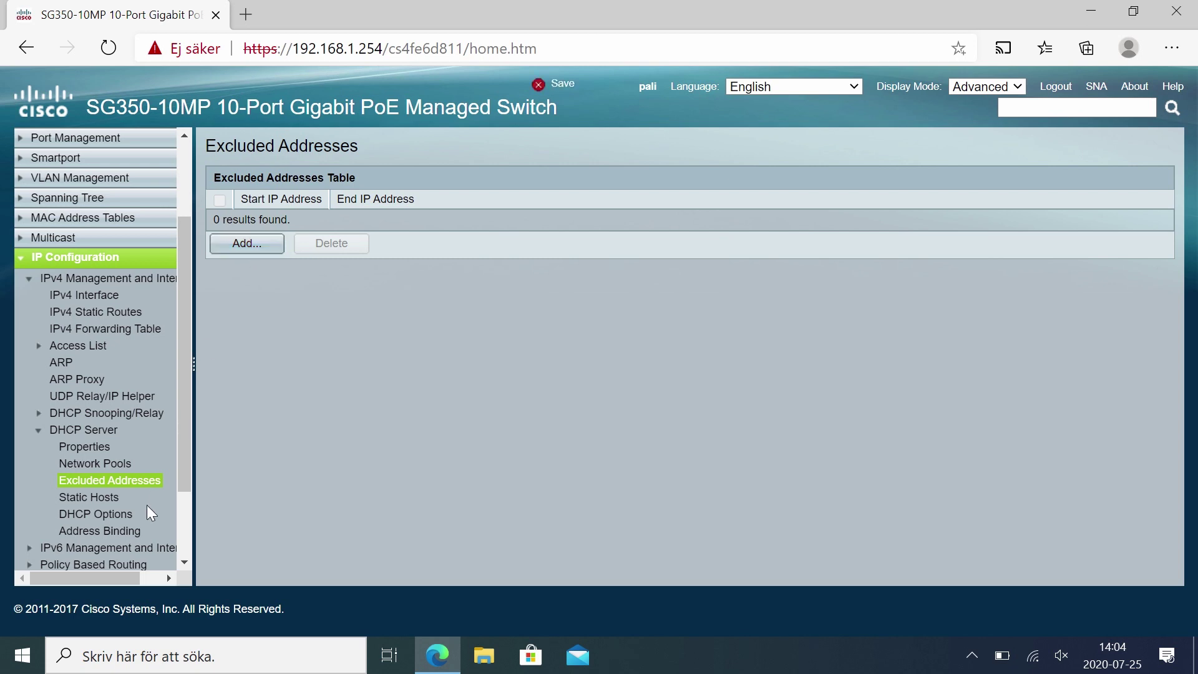
left_click(115, 499)
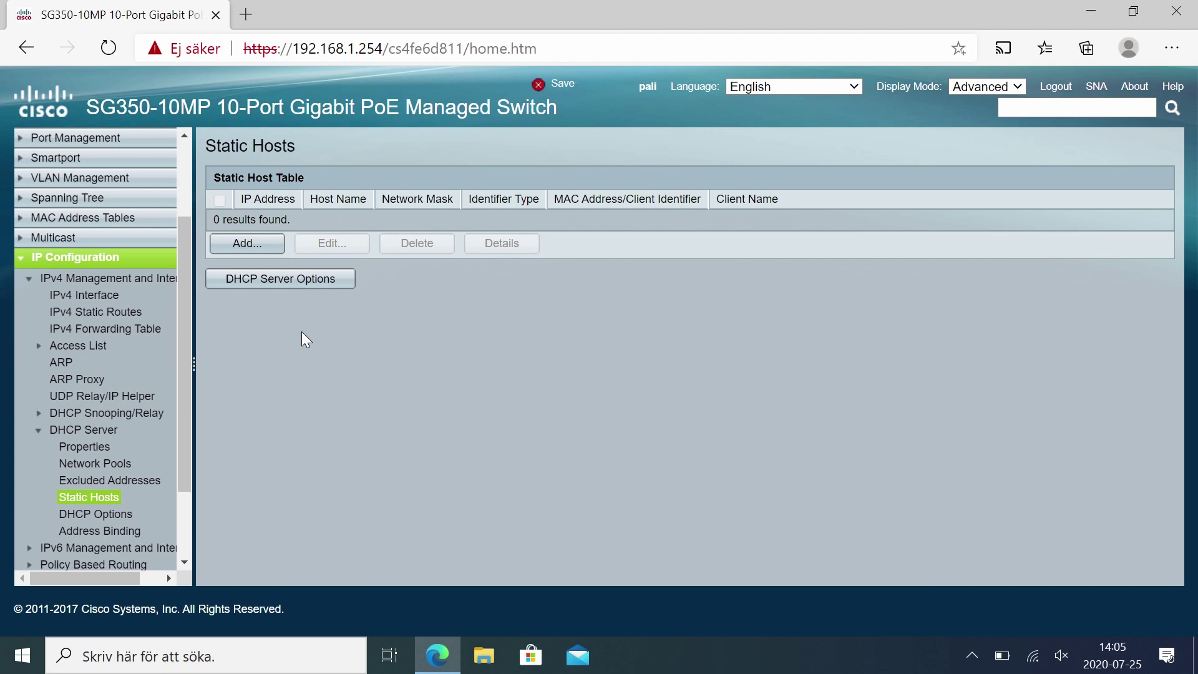
- Add a static host with IP 192.168.1.120, name NVX-RX1, mask 255.255.255.0
left_click(240, 253)
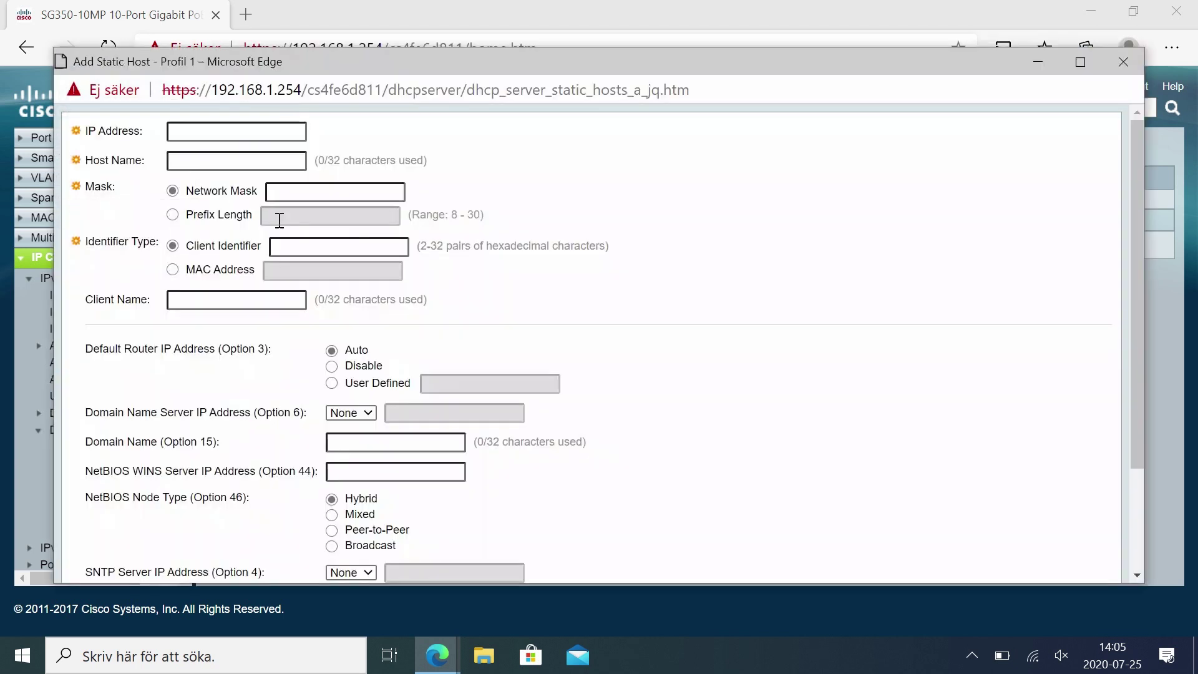
left_click(184, 133)
type("1")
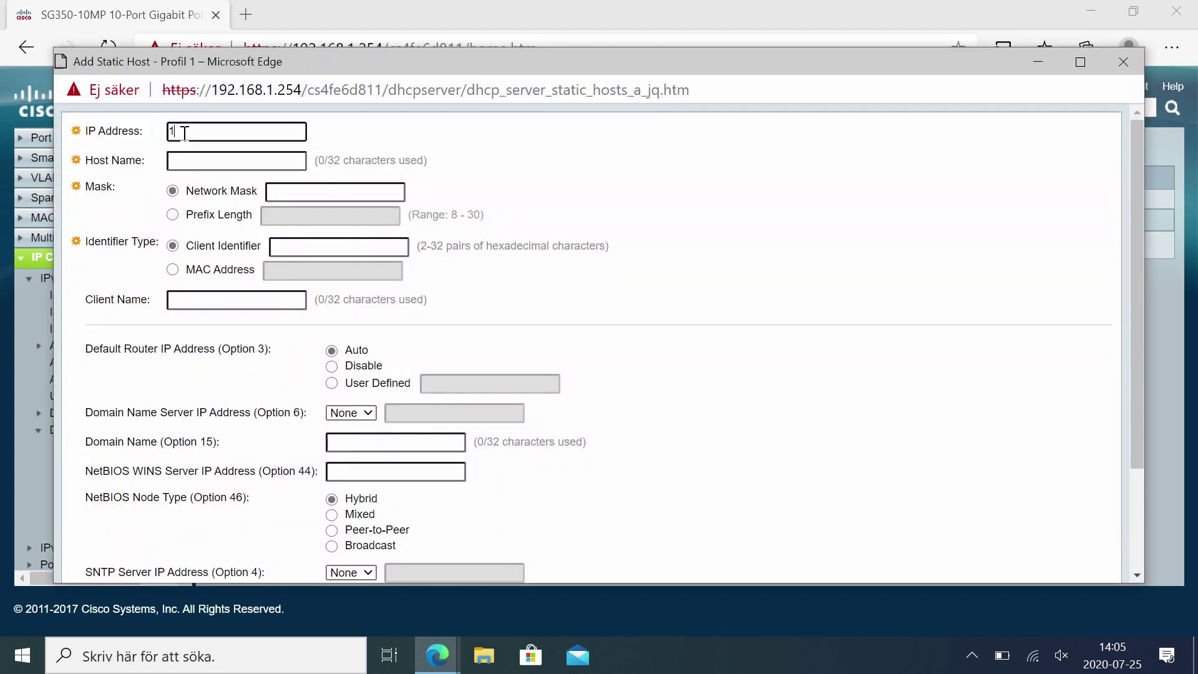
type("92.168.1.120")
key("Tab")
type("N")
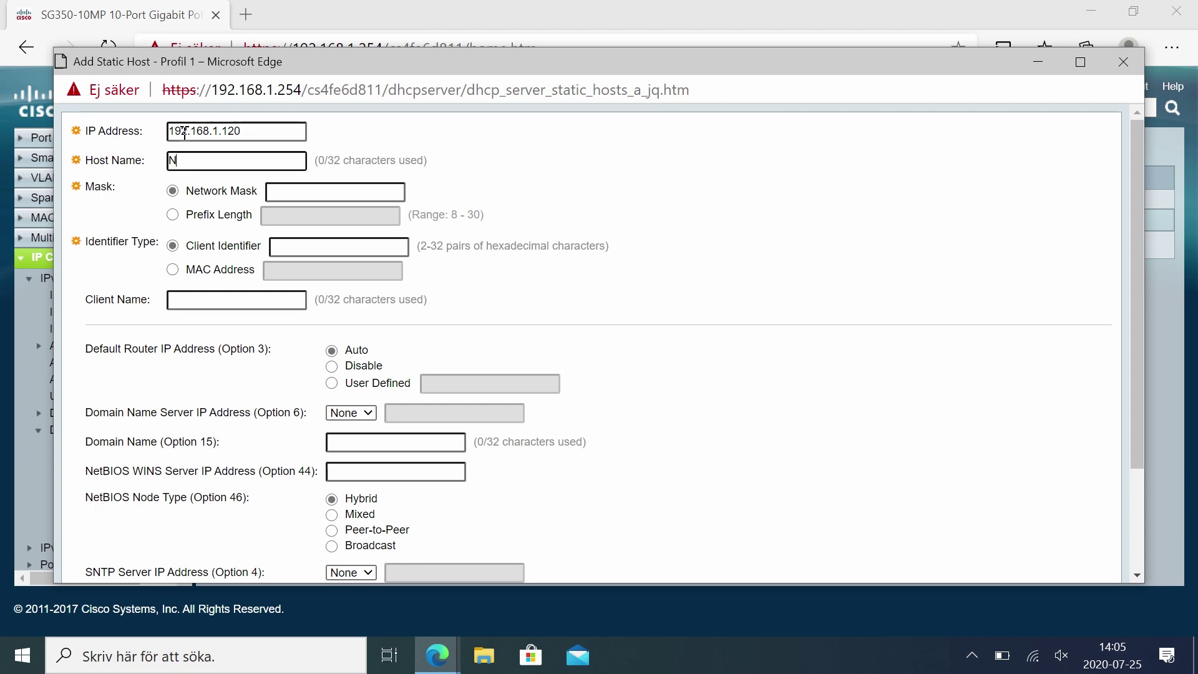
type("VX-RX1")
left_click(317, 194)
type("2")
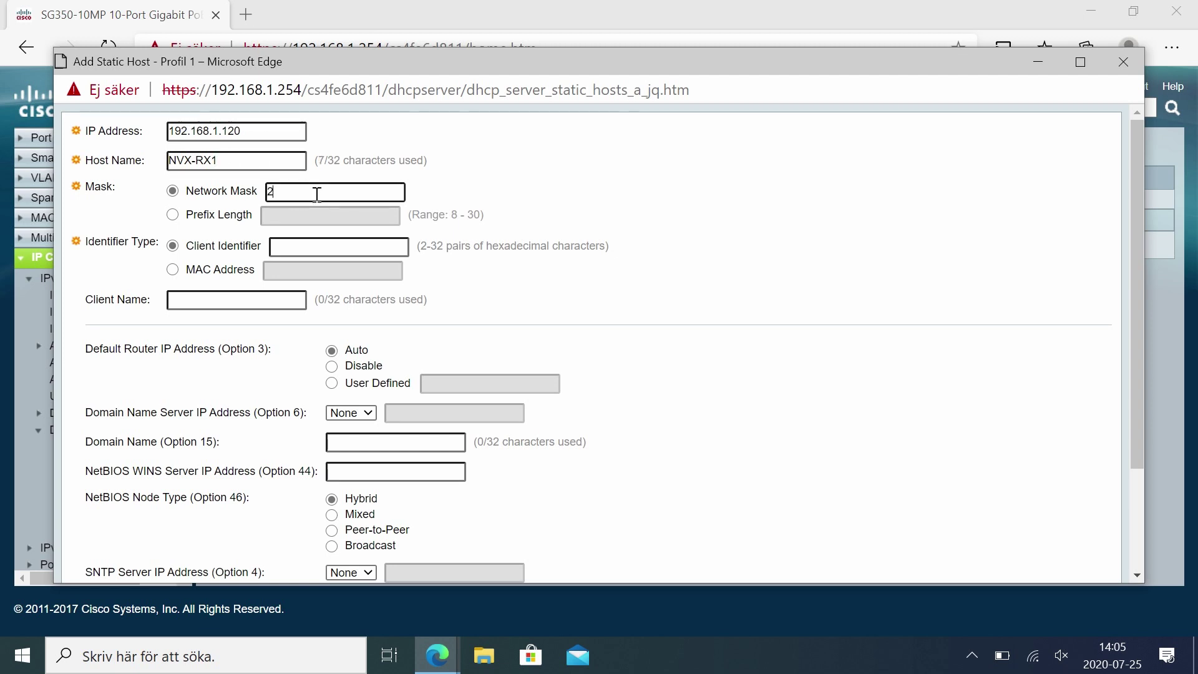
type("55.255.255.0")
- Identify the host by MAC address 00:10:7f:00:00:00 and apply the reservation
left_click(212, 273)
left_click(302, 269)
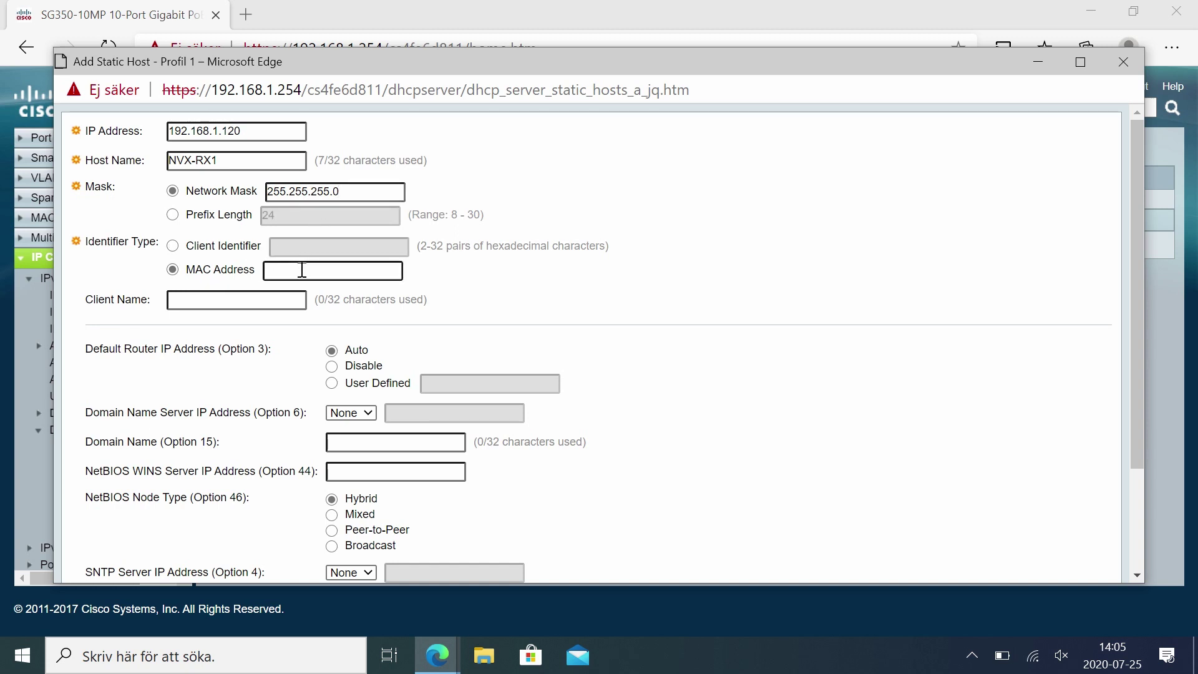
type("00:10:7f")
type(":00:00:00")
scroll(321, 359, "down", 2)
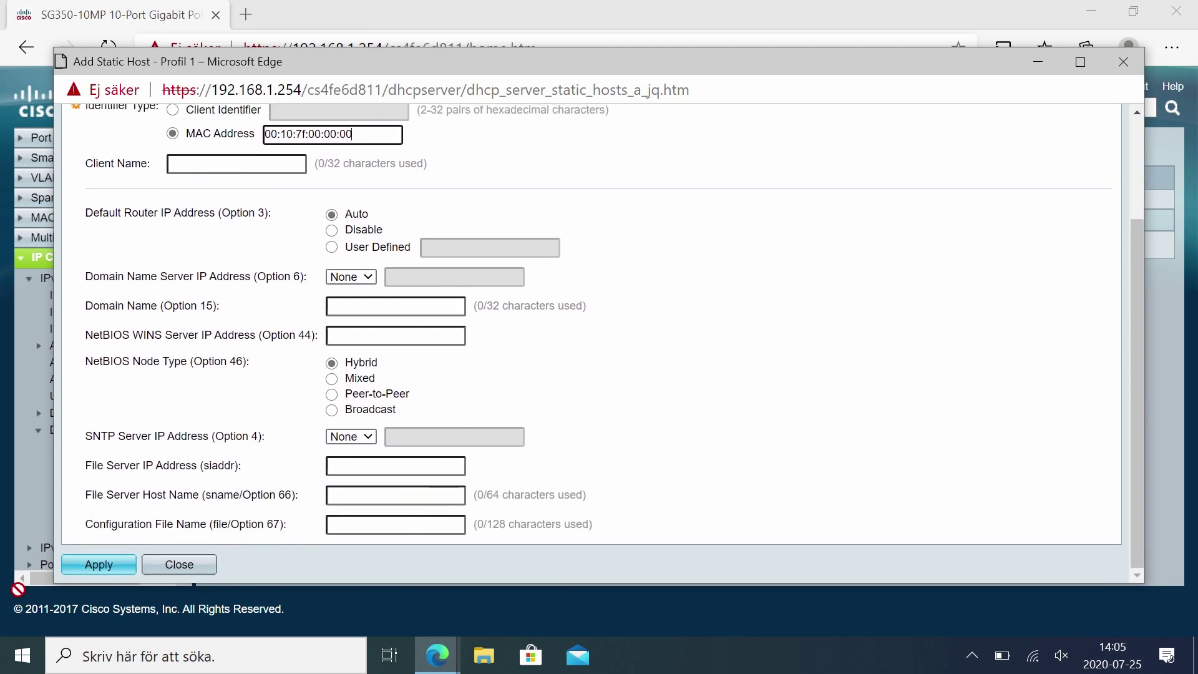
left_click(100, 565)
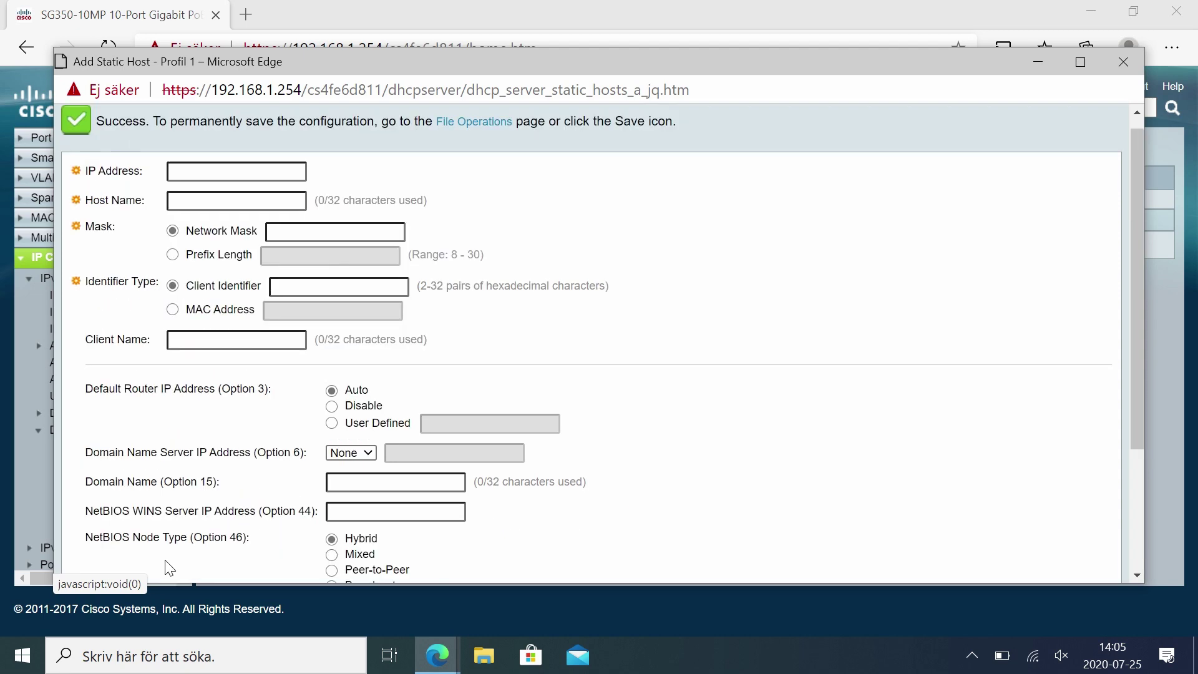
scroll(227, 558, "down", 3)
- Close the host form and open the DHCP Address Binding table
left_click(181, 555)
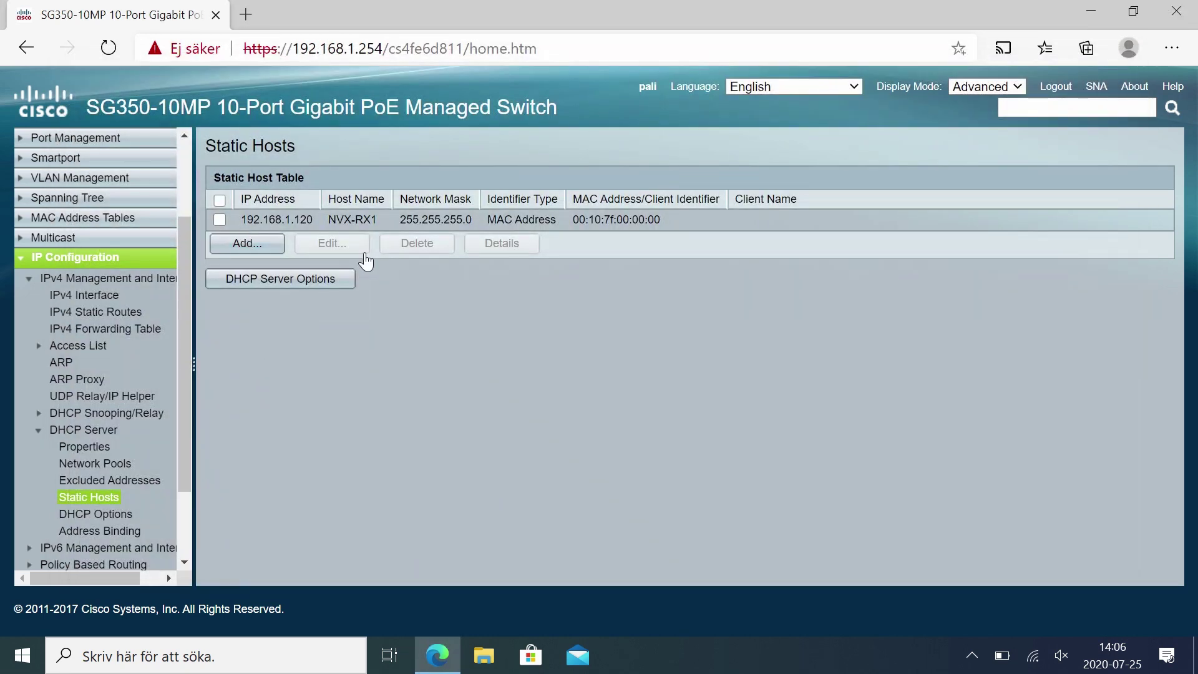
left_click(110, 516)
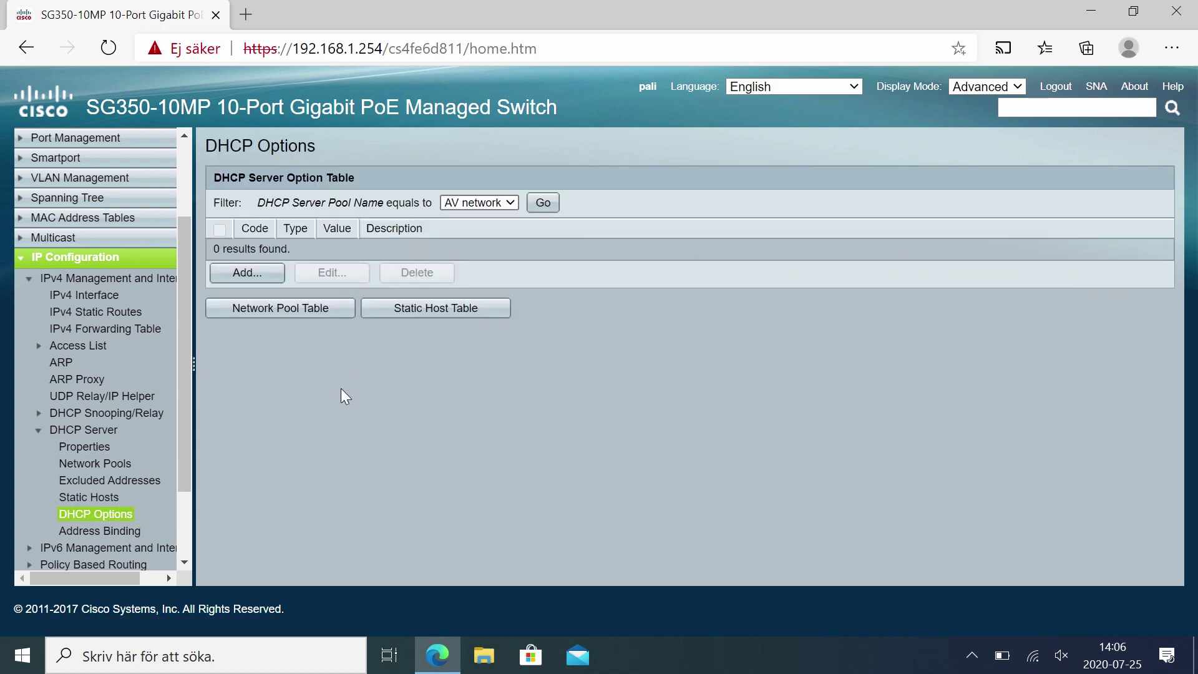
left_click(105, 529)
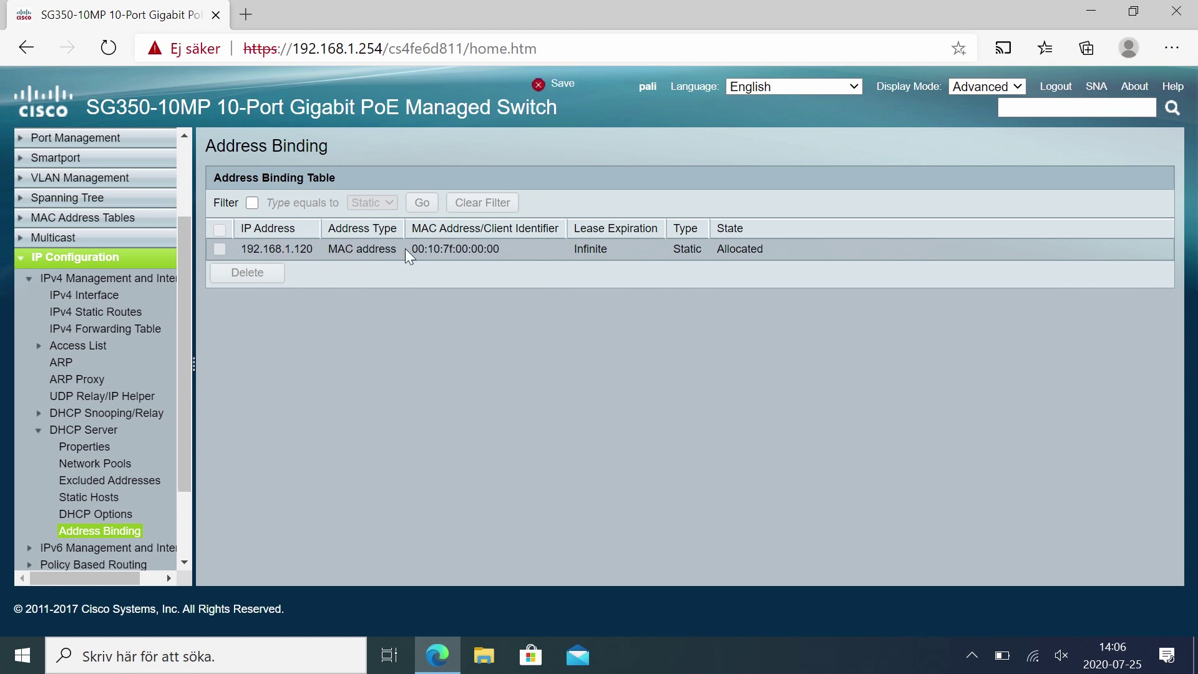
- Highlight the 192.168.1.120 binding's MAC and IP, then collapse IP Configuration
double_click(461, 249)
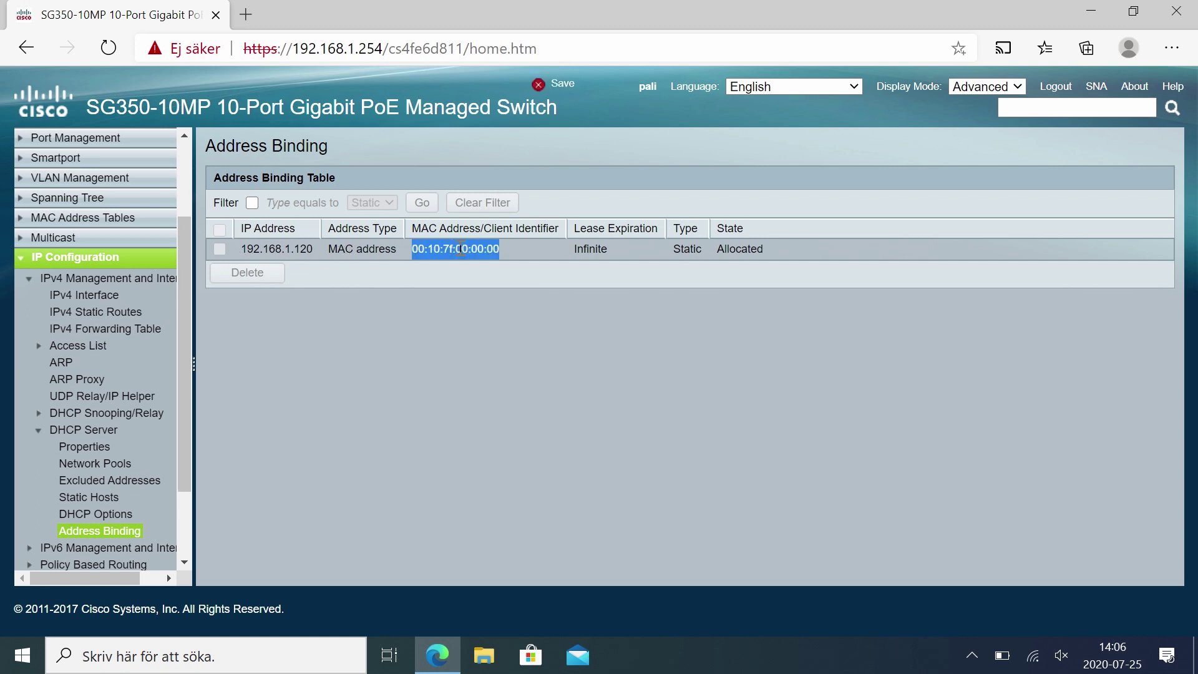
left_click(461, 249)
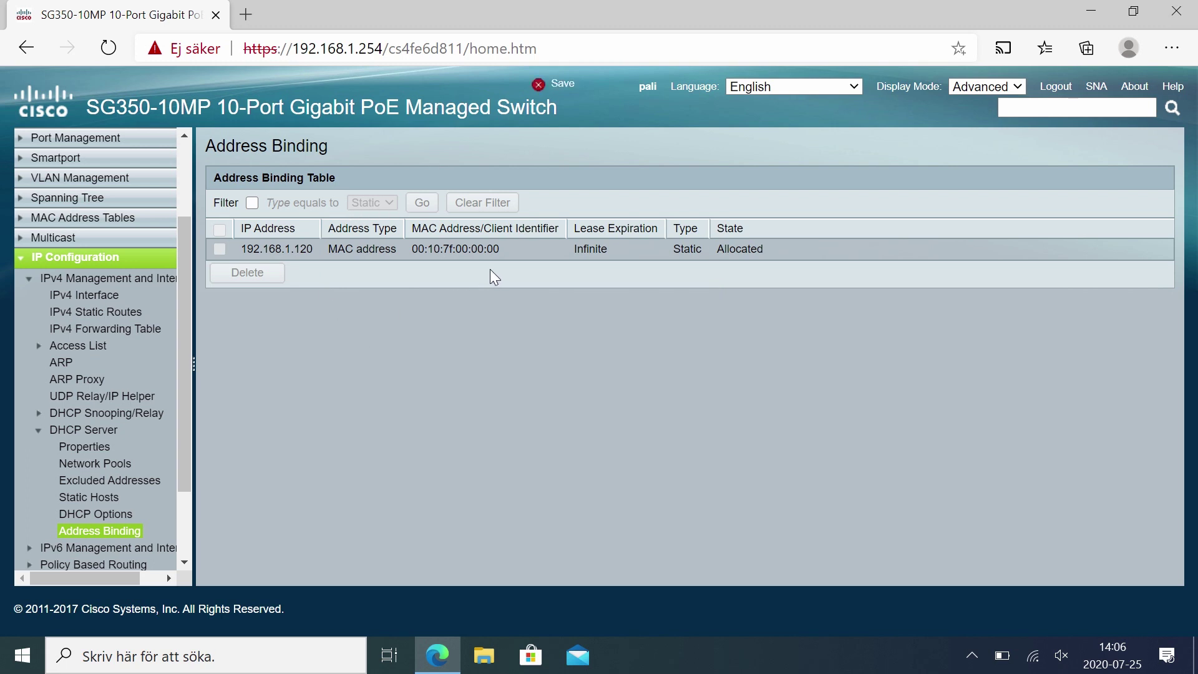
triple_click(482, 250)
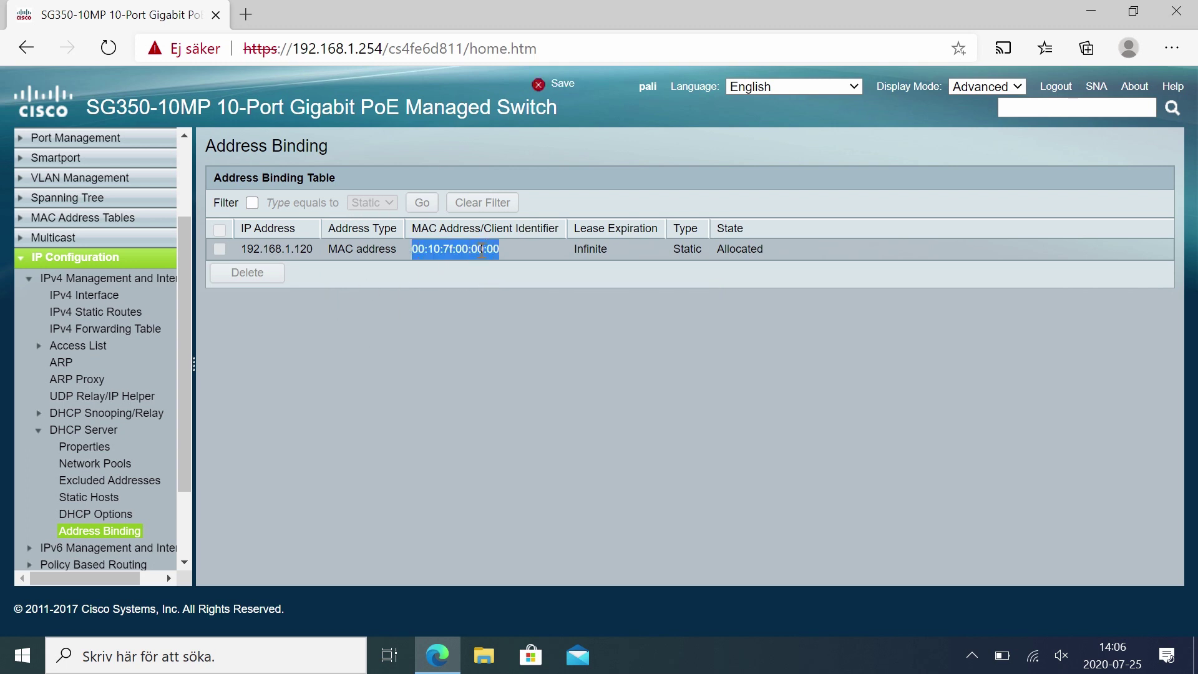
triple_click(291, 250)
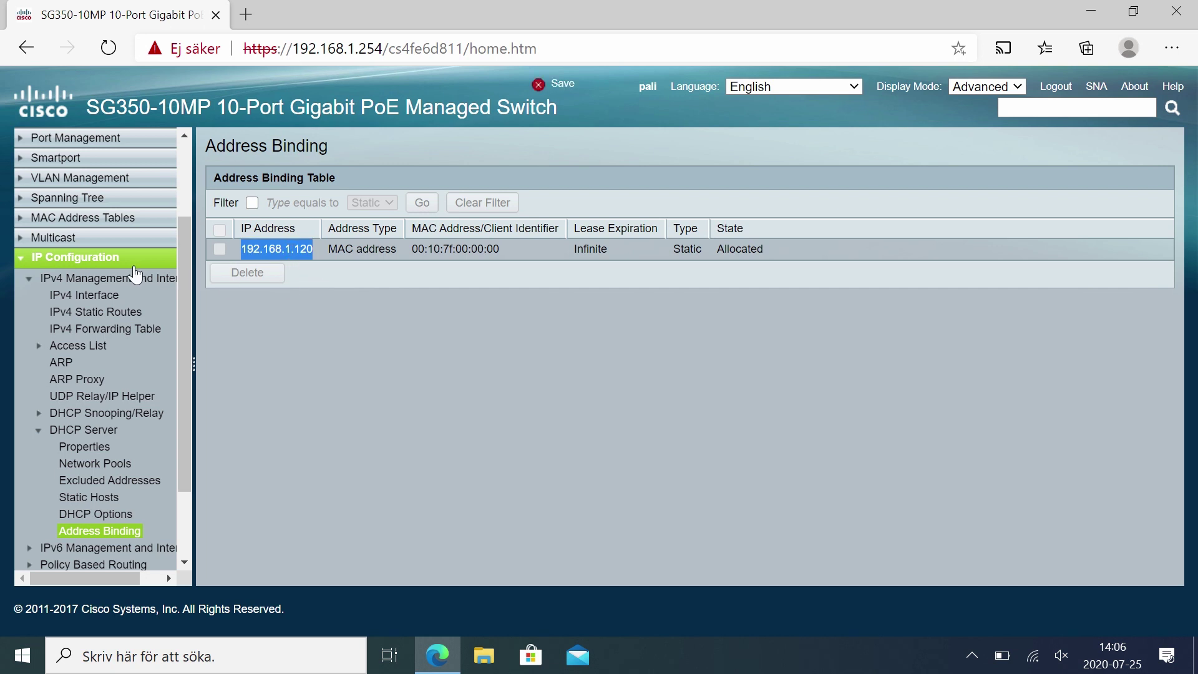
left_click(114, 262)
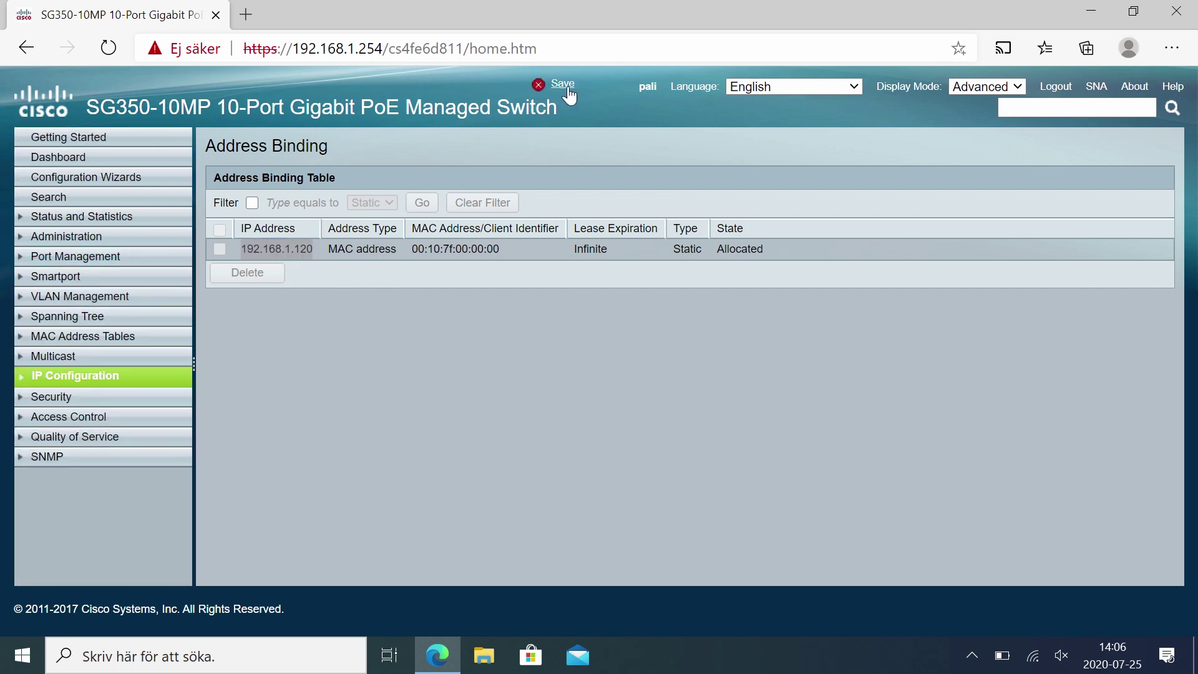
- Save the running configuration to startup-config and go to File Operations
left_click(566, 87)
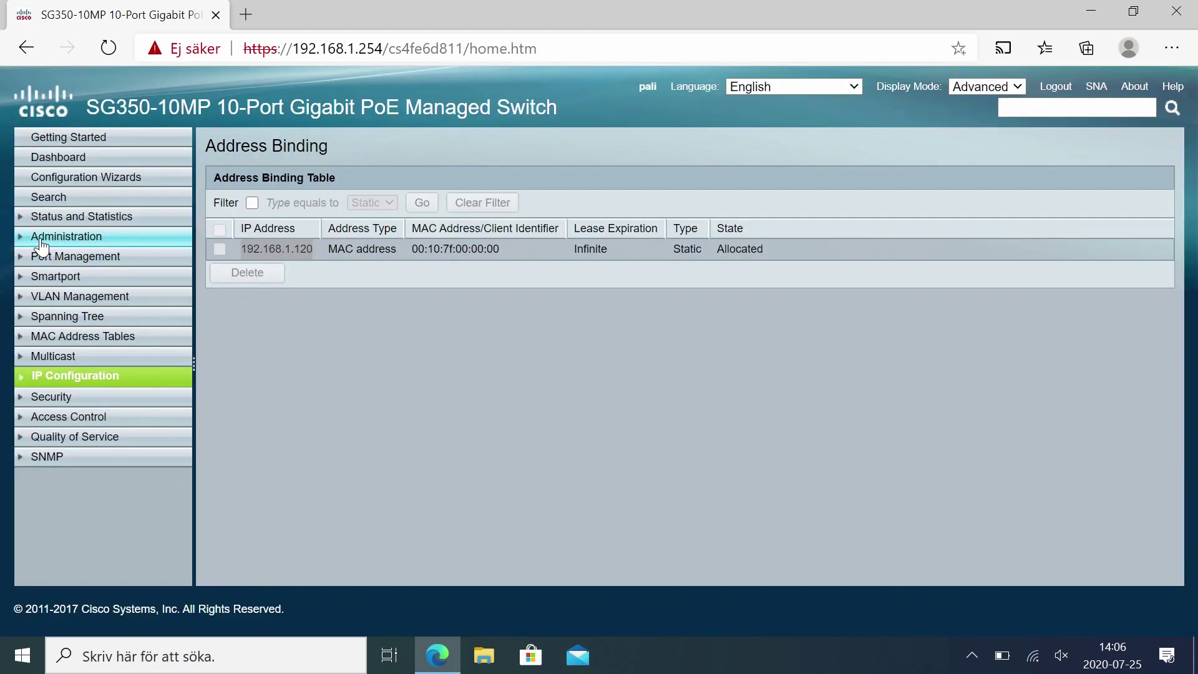
left_click(45, 240)
left_click(75, 360)
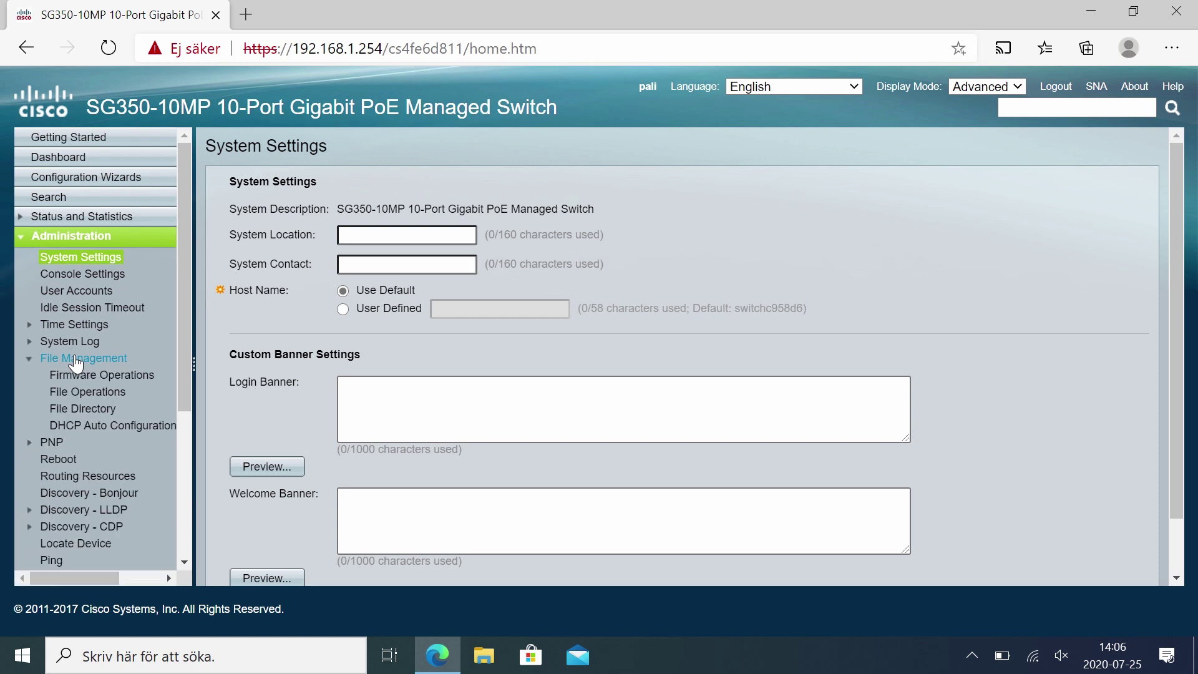
left_click(88, 393)
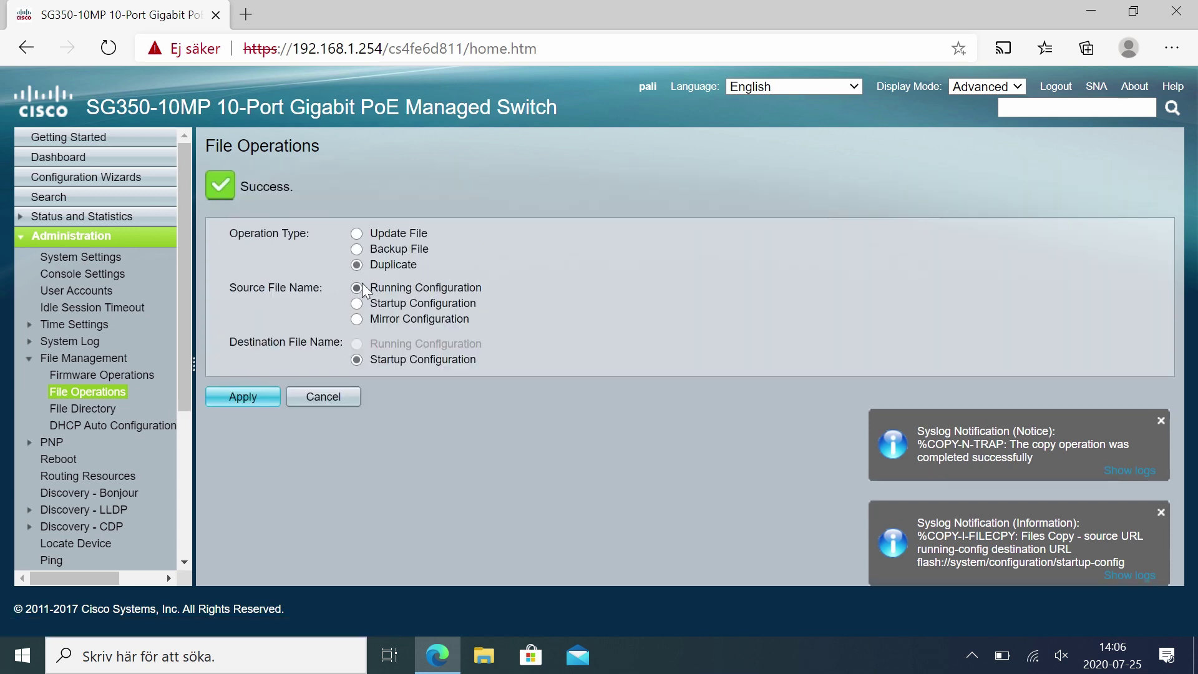
- Back up the running configuration as running-config (4).txt and open the download
left_click(356, 250)
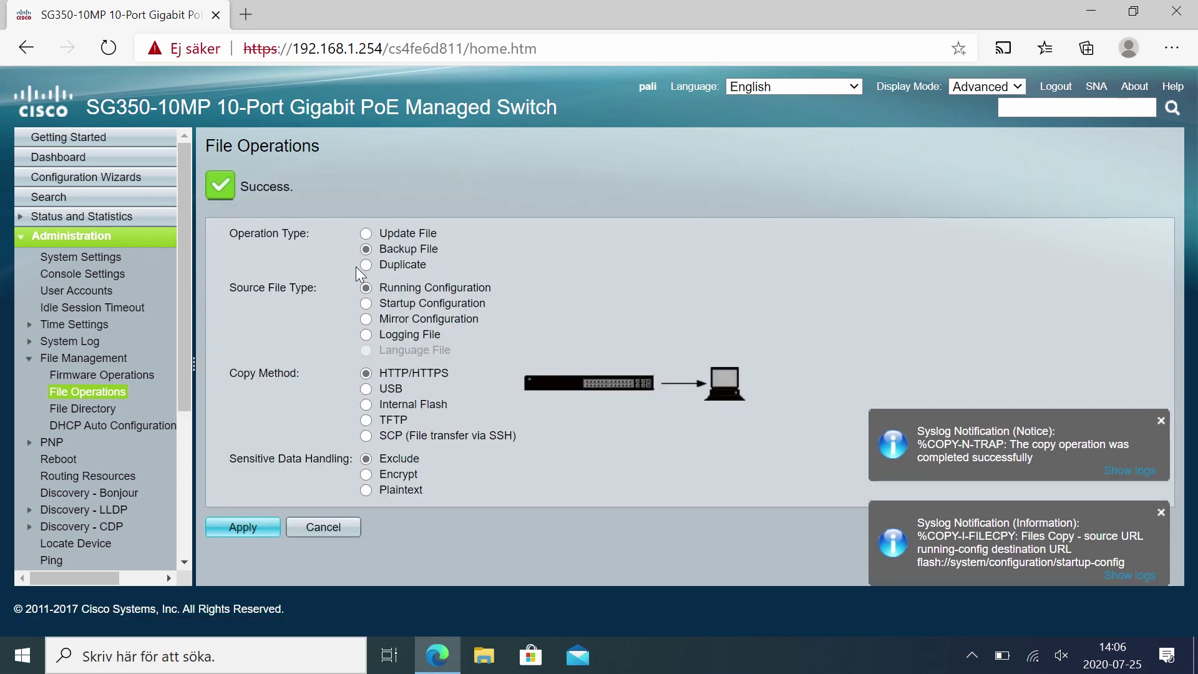
left_click(249, 530)
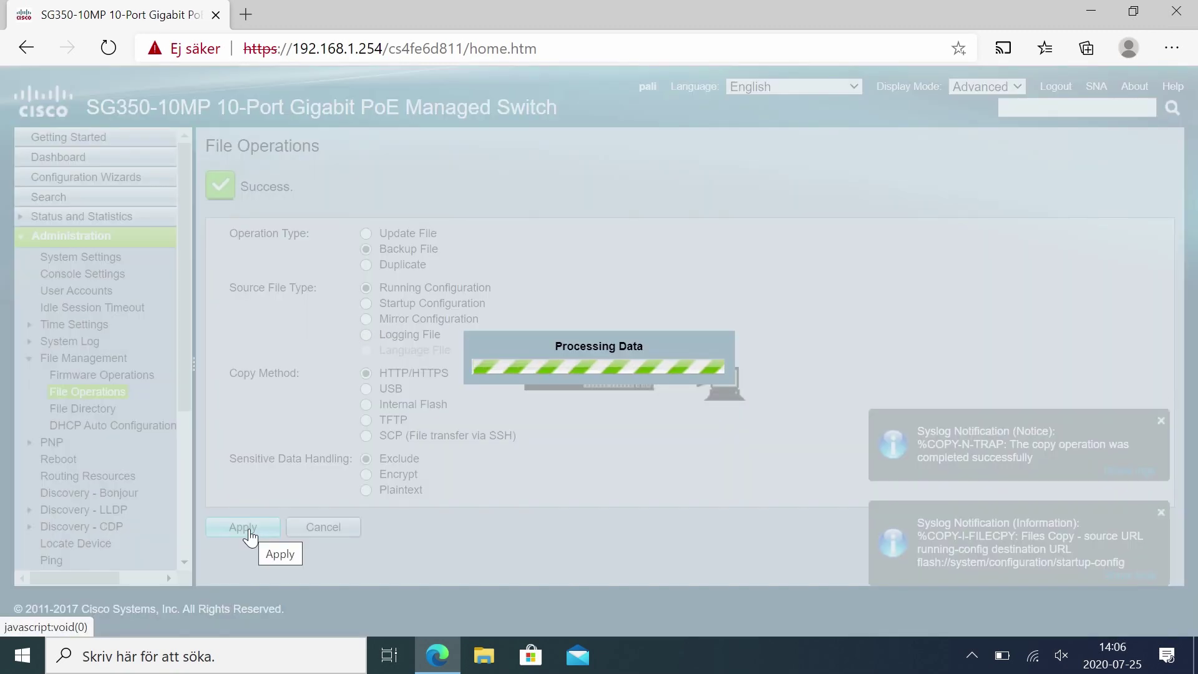
left_click(122, 613)
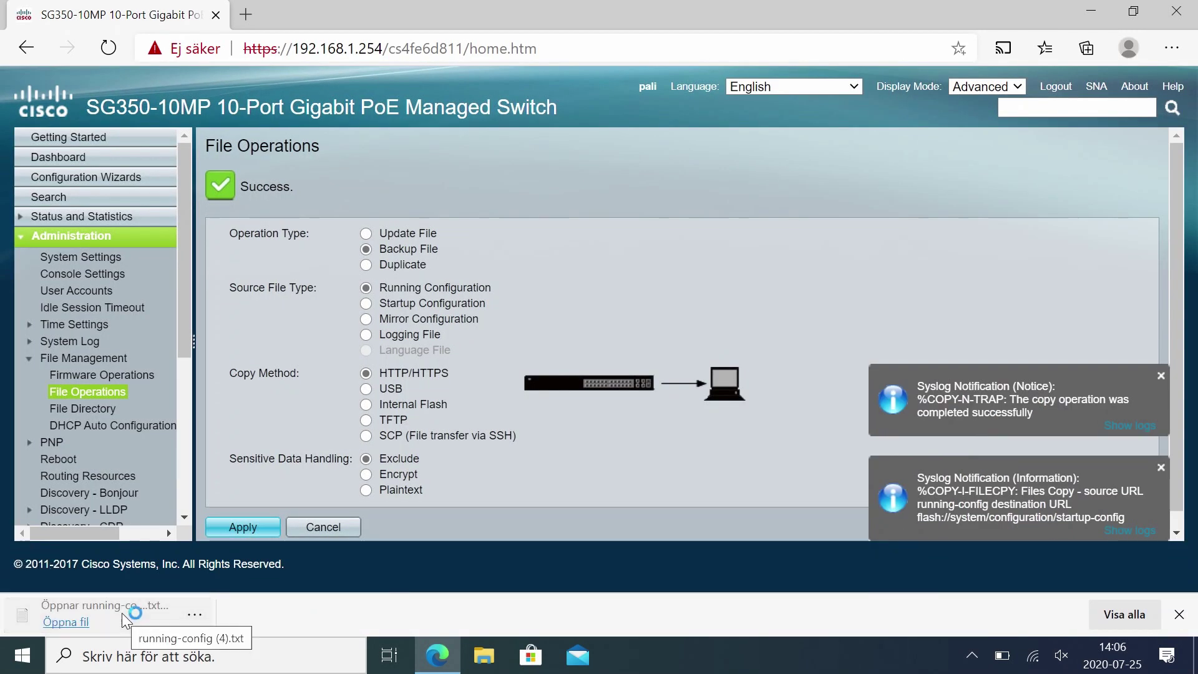
- Maximize Notepad and highlight the NVX-RX1 192.168.1.120 address line in the DHCP section
double_click(484, 69)
scroll(377, 361, "down", 3)
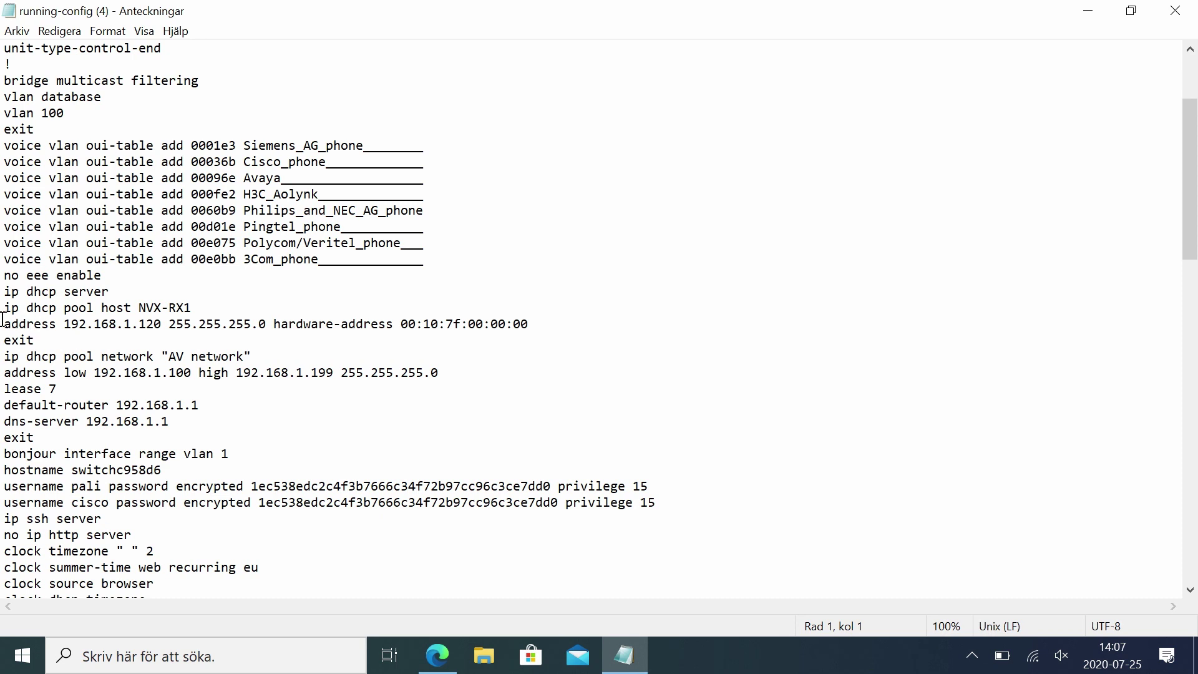
left_click_drag(3, 321, 531, 324)
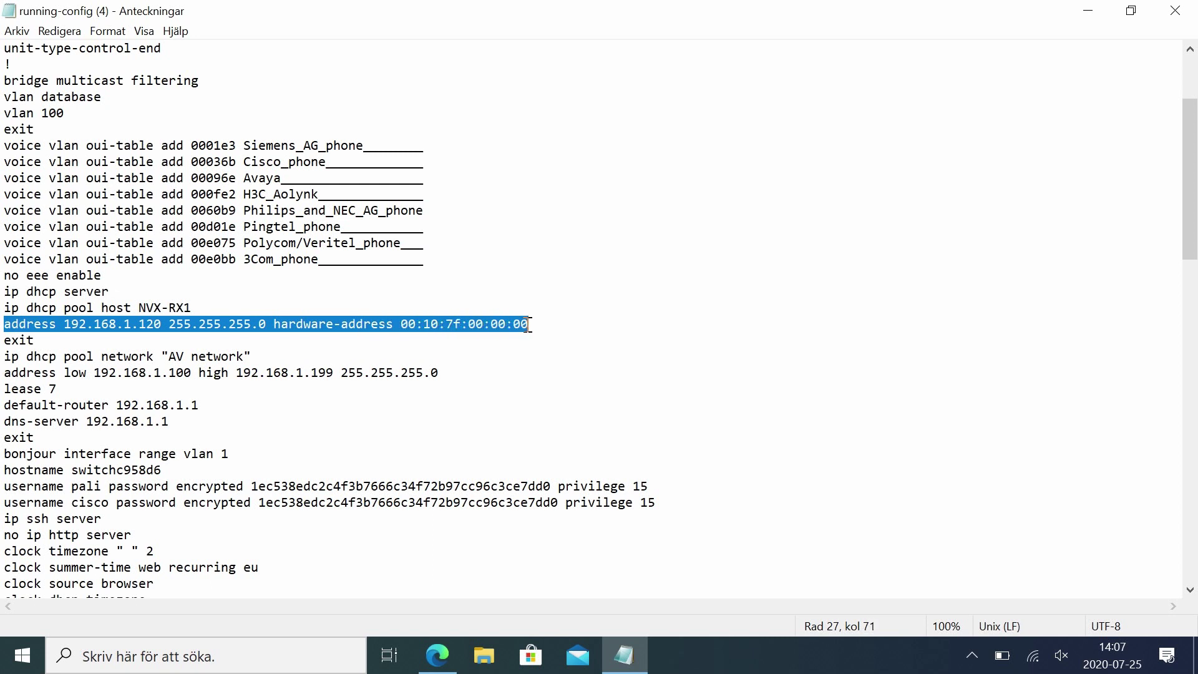